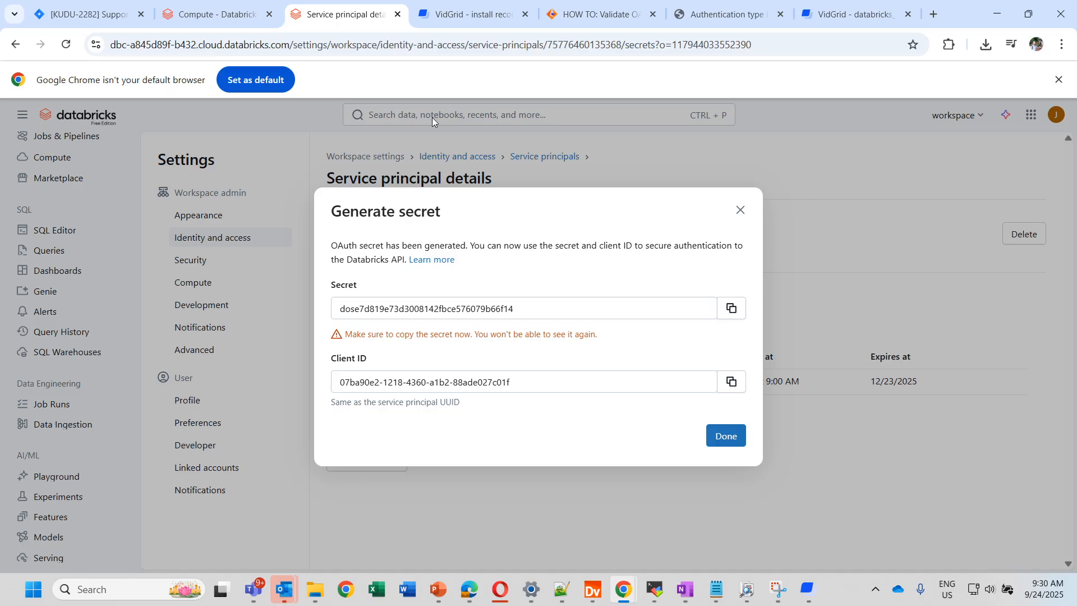
- Dismiss the generated secret and open service principal management in the workspace's identity and access settings
click(740, 210)
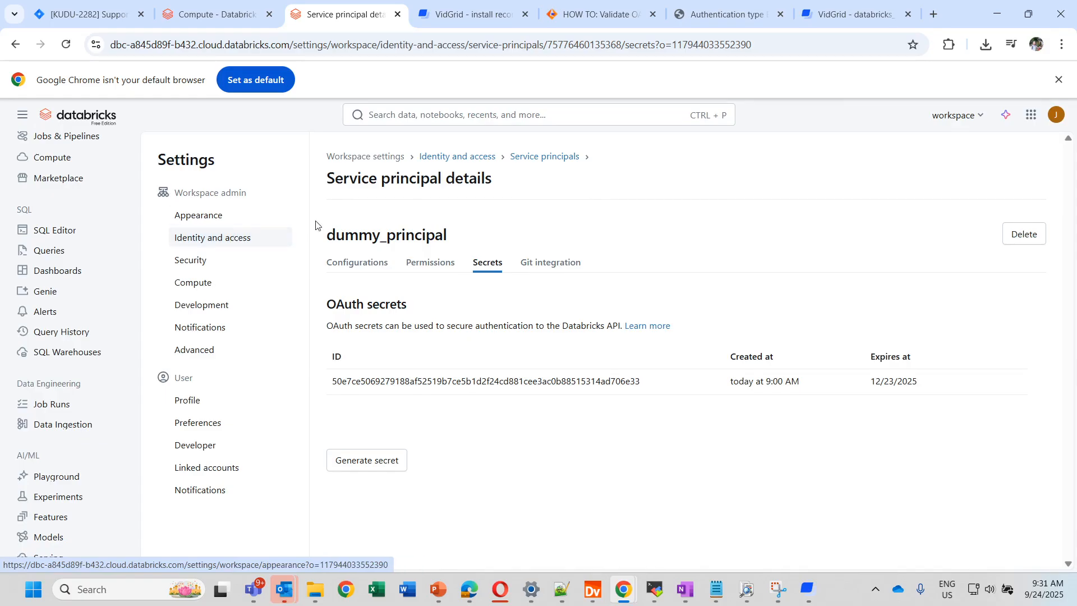
click(229, 240)
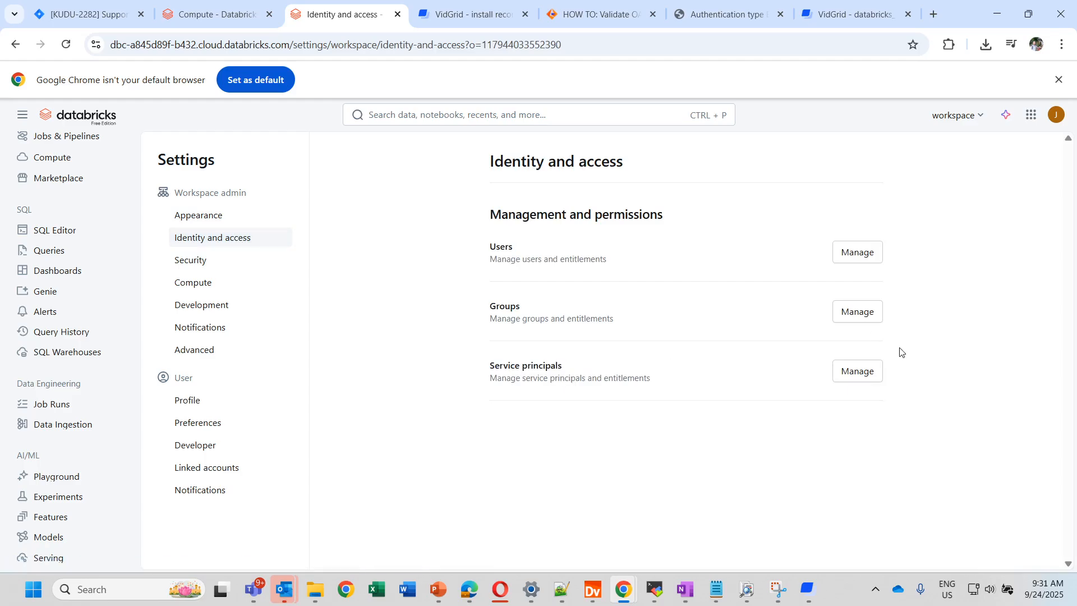
click(872, 384)
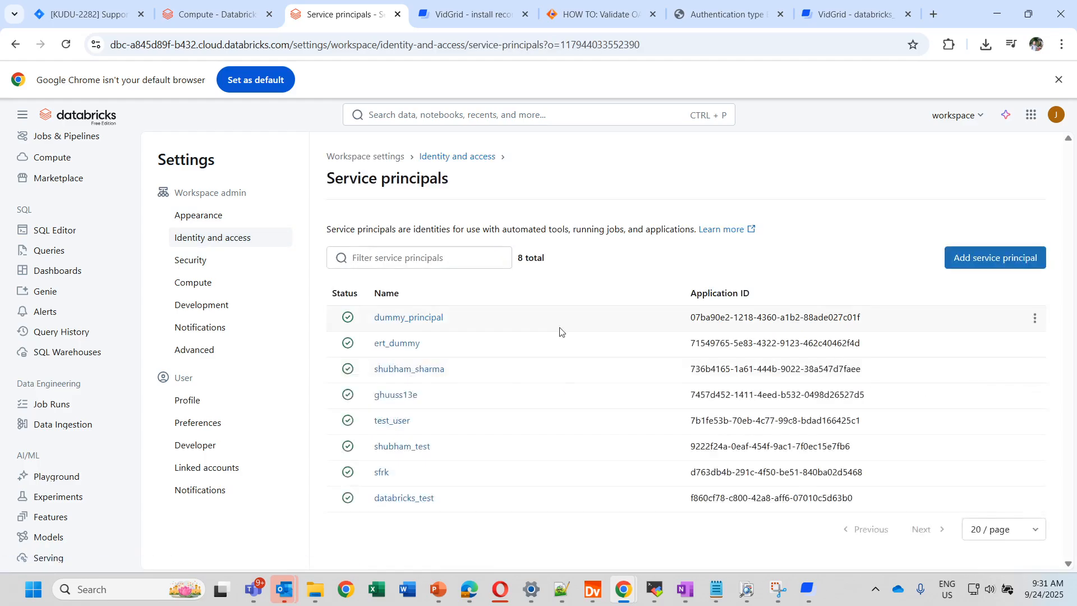
- Add a new service principal named dummy_ouath_principal to the workspace
click(1007, 262)
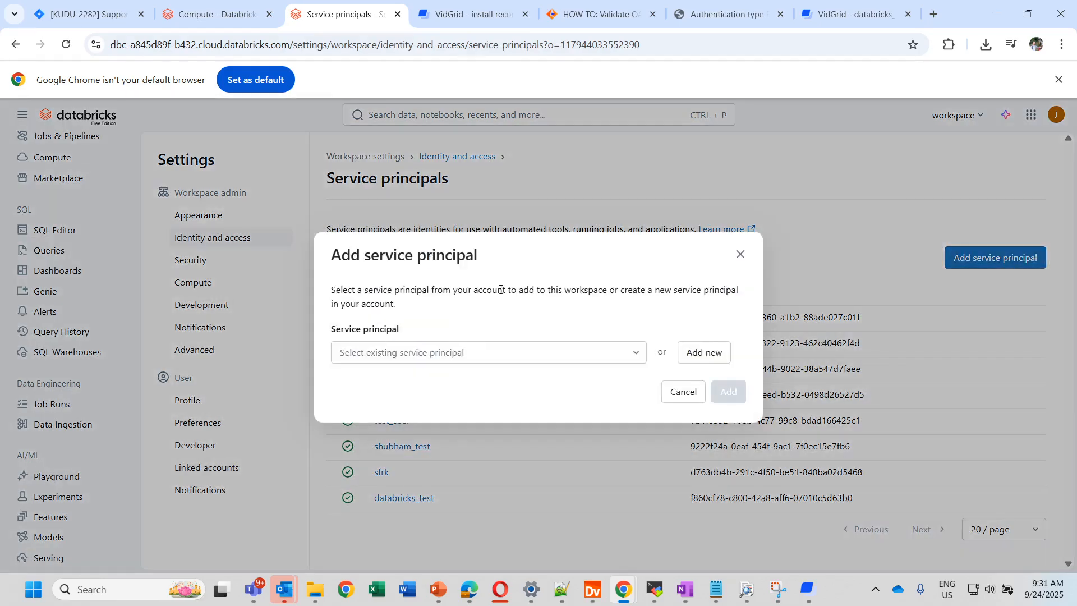
click(464, 359)
text(dumm)
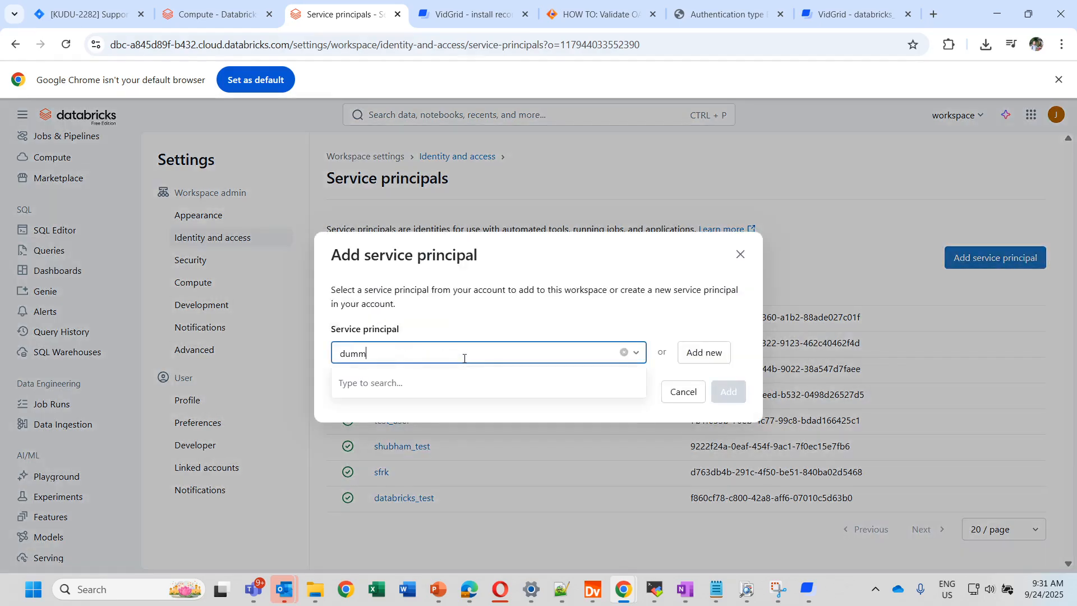
text(y_oauth)
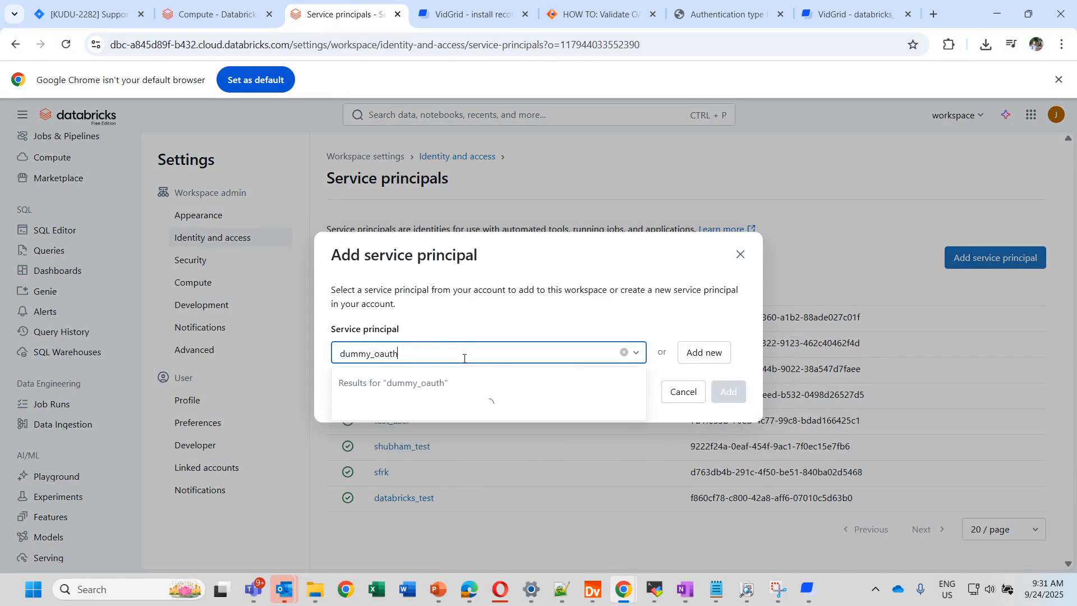
text(_principal)
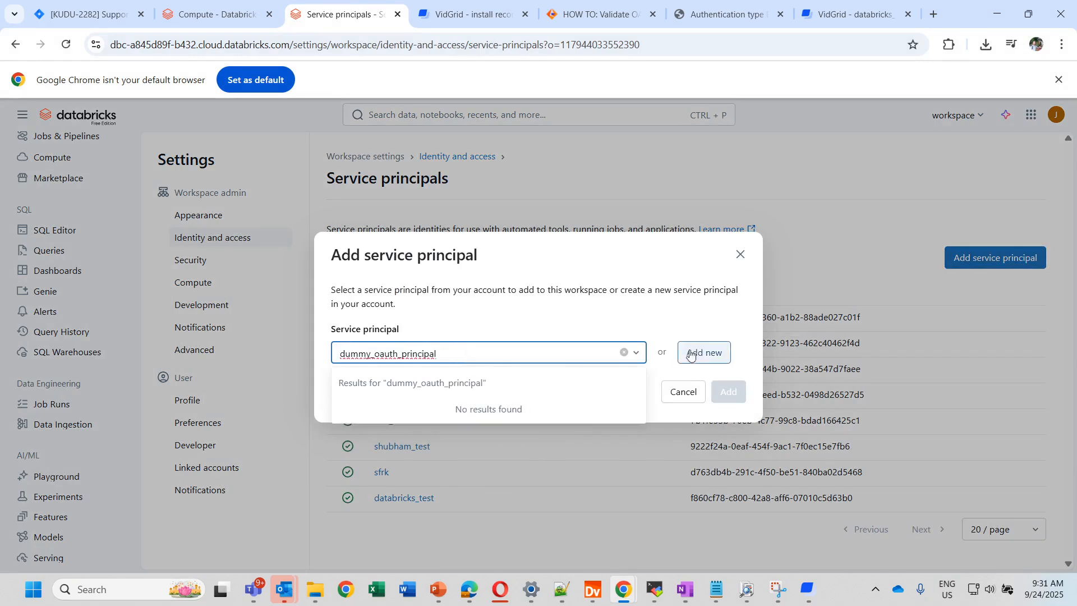
click(709, 353)
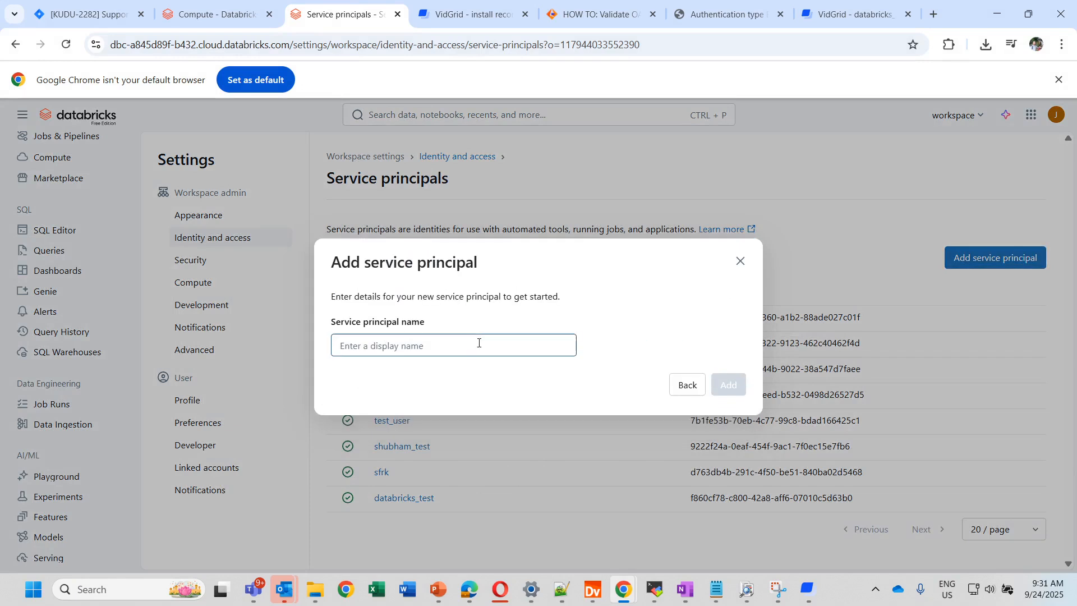
text(dummy_ouath_principal)
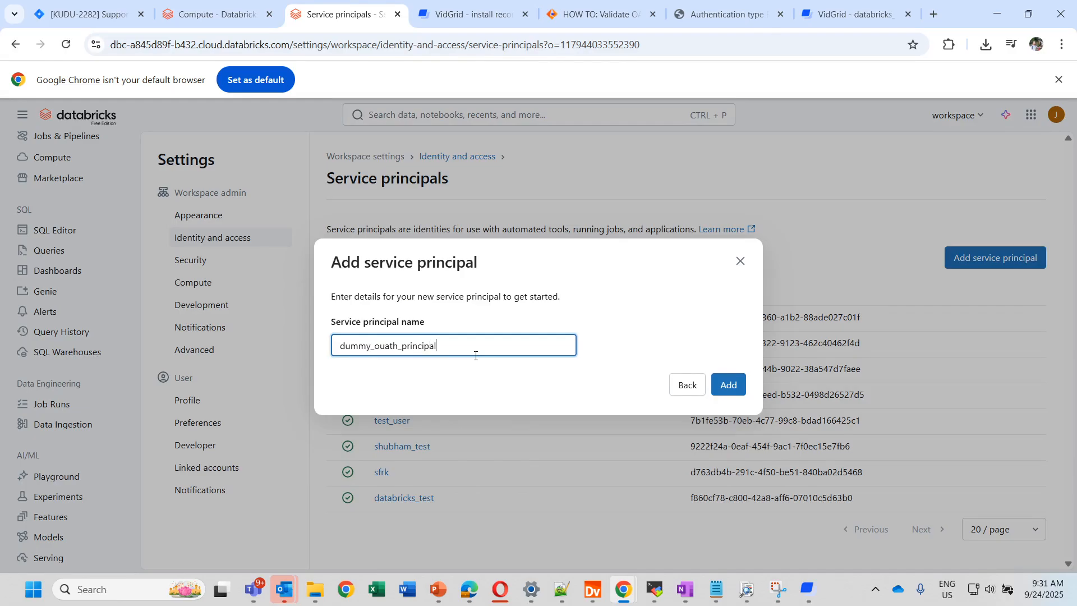
click(728, 384)
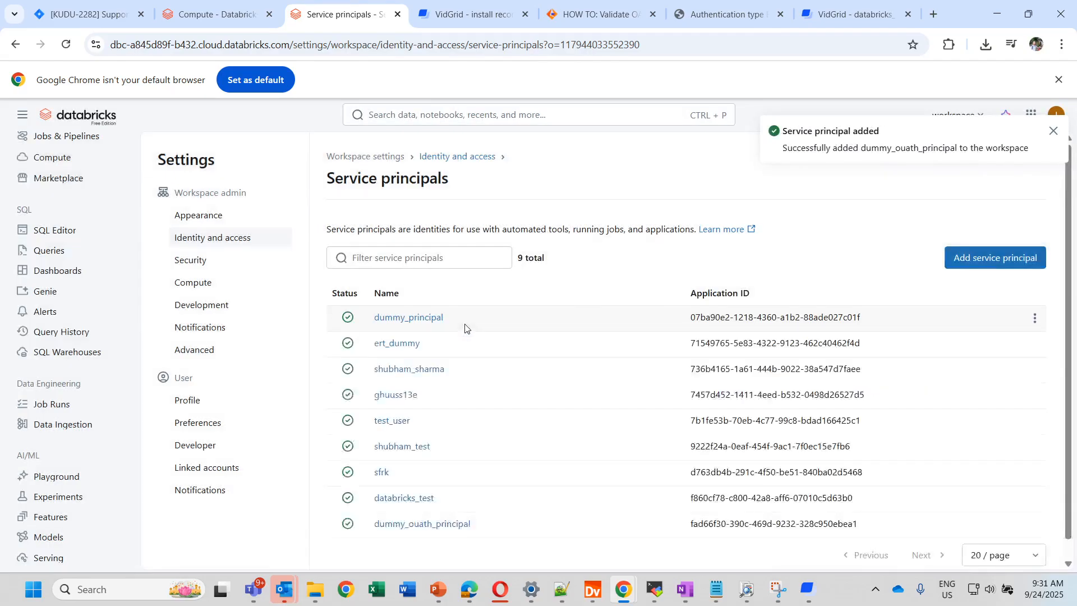
- Generate an OAuth secret with a 90-day lifetime for dummy_ouath_principal and dismiss the resulting credentials
click(425, 524)
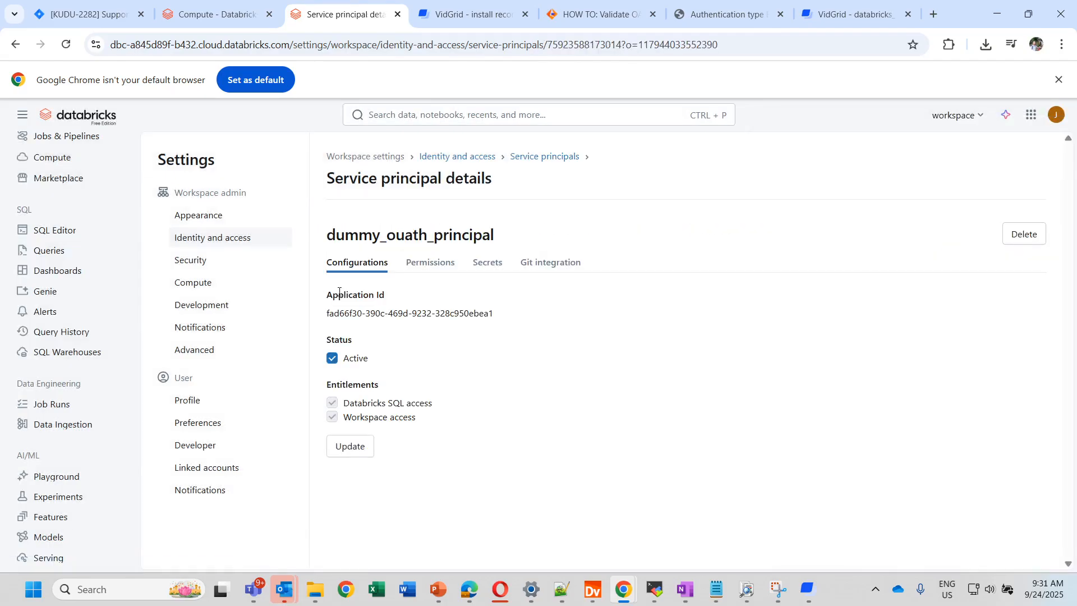
click(496, 274)
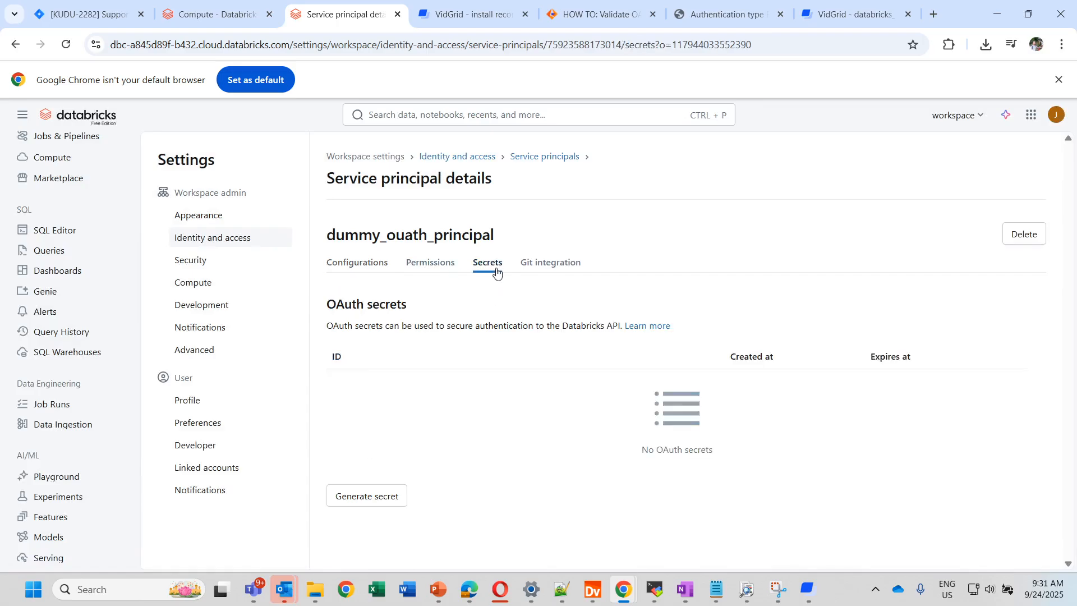
click(374, 503)
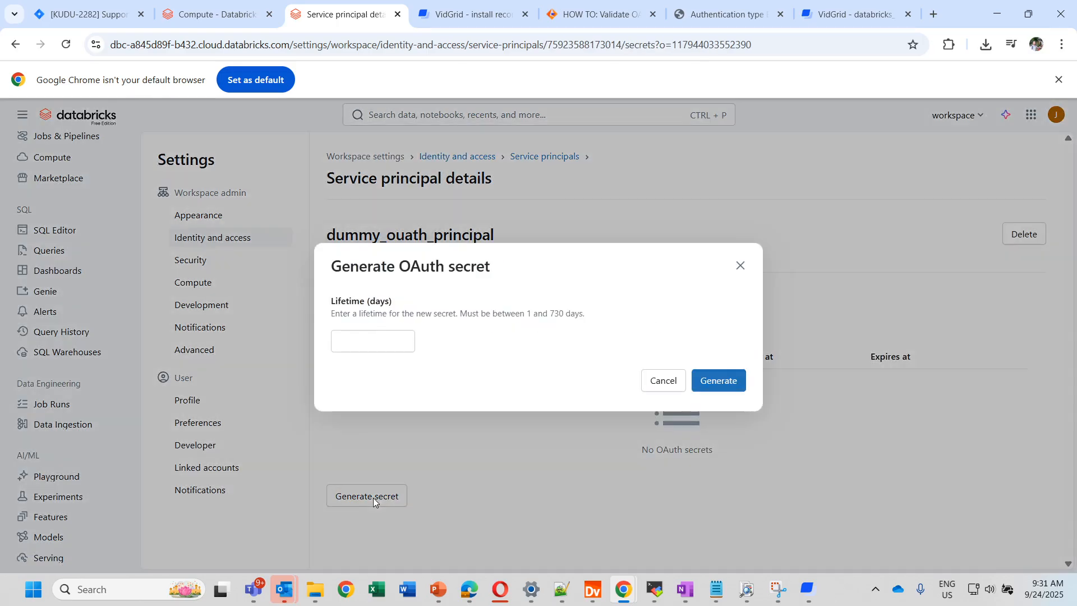
click(382, 336)
text(90)
click(727, 381)
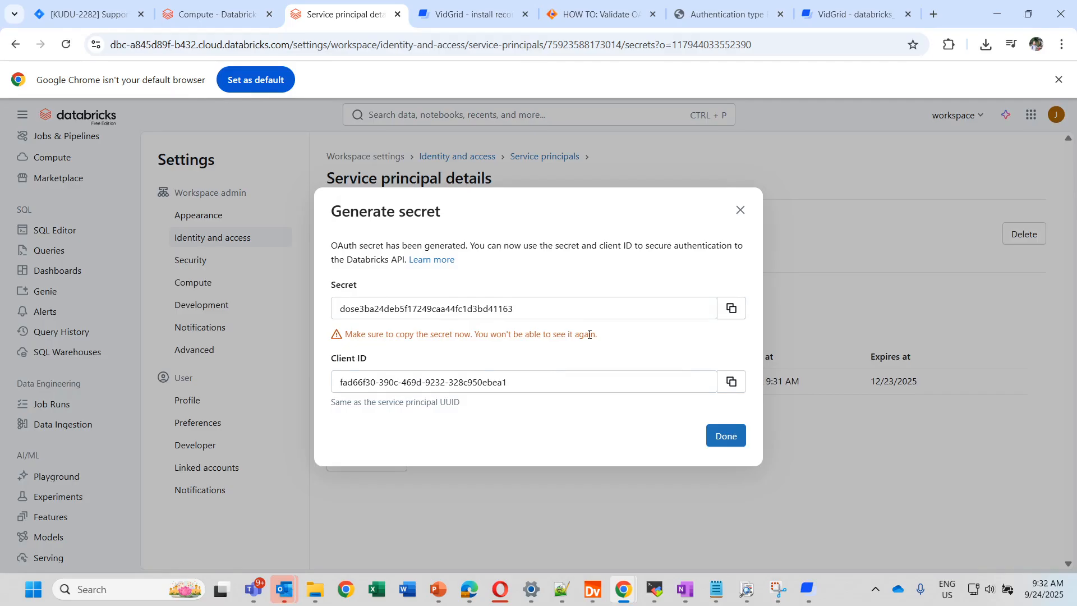
click(739, 210)
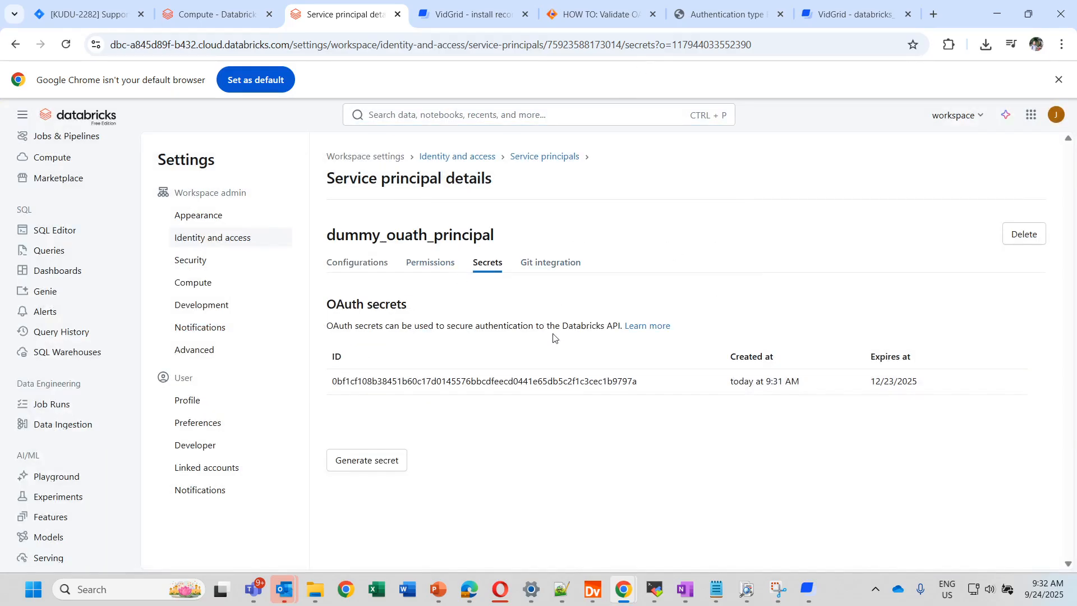
- Switch to Notepad++ and view the note holding the saved client secret and client ID
mouse_move(561, 585)
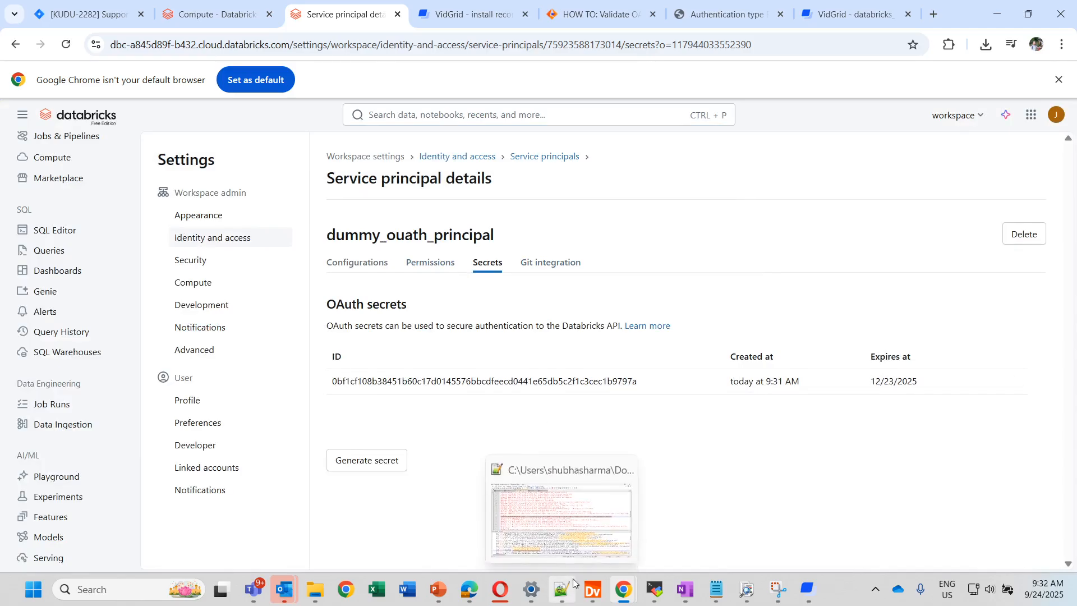
click(561, 521)
click(312, 56)
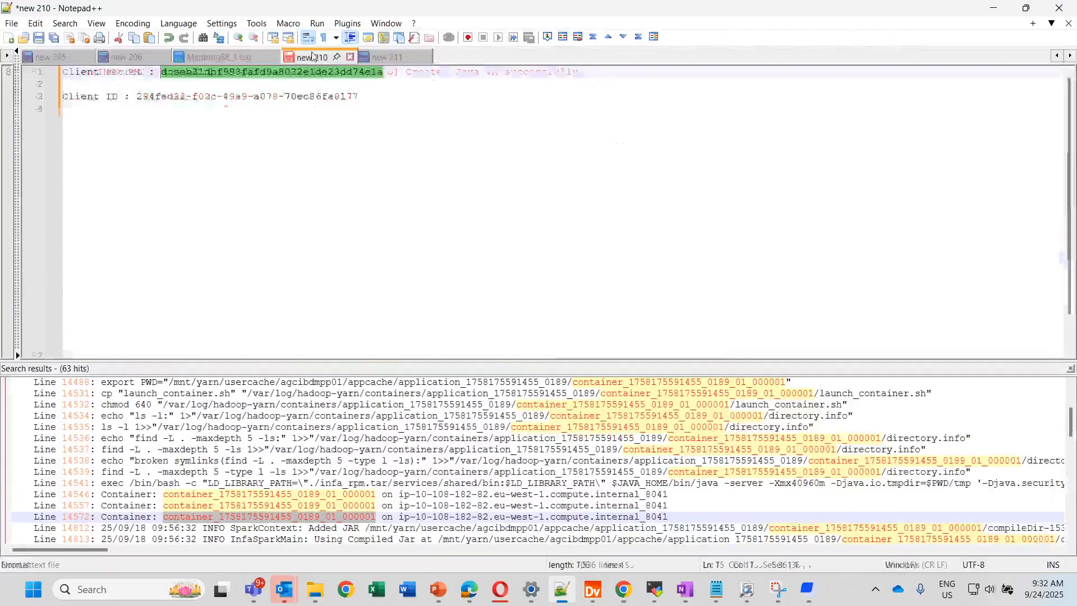
click(357, 145)
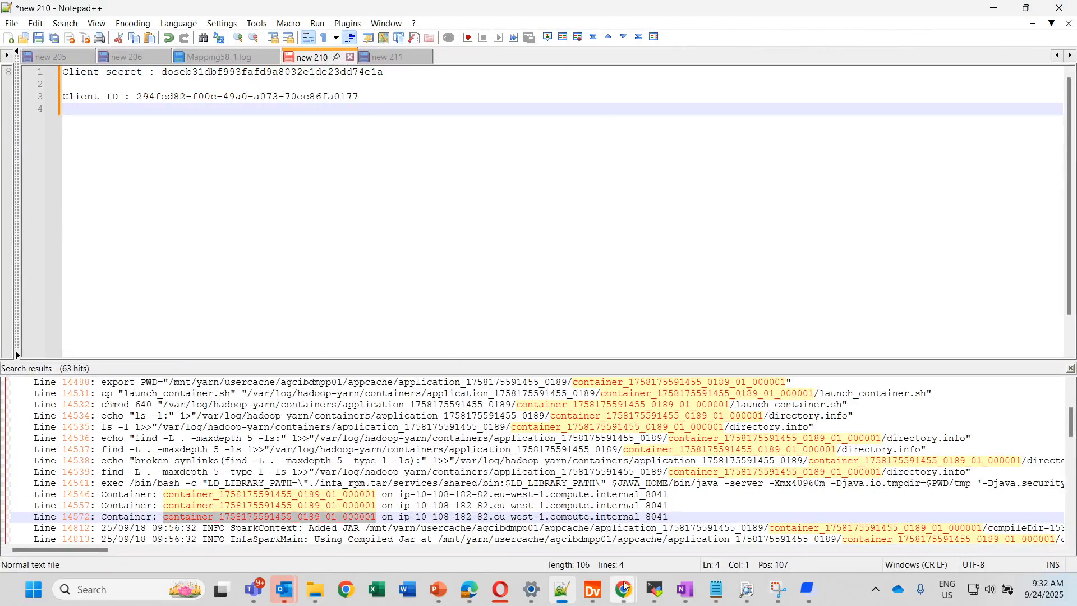
- Switch to Informatica Administrator in the other Chrome window and open the runtime environments list
mouse_move(624, 589)
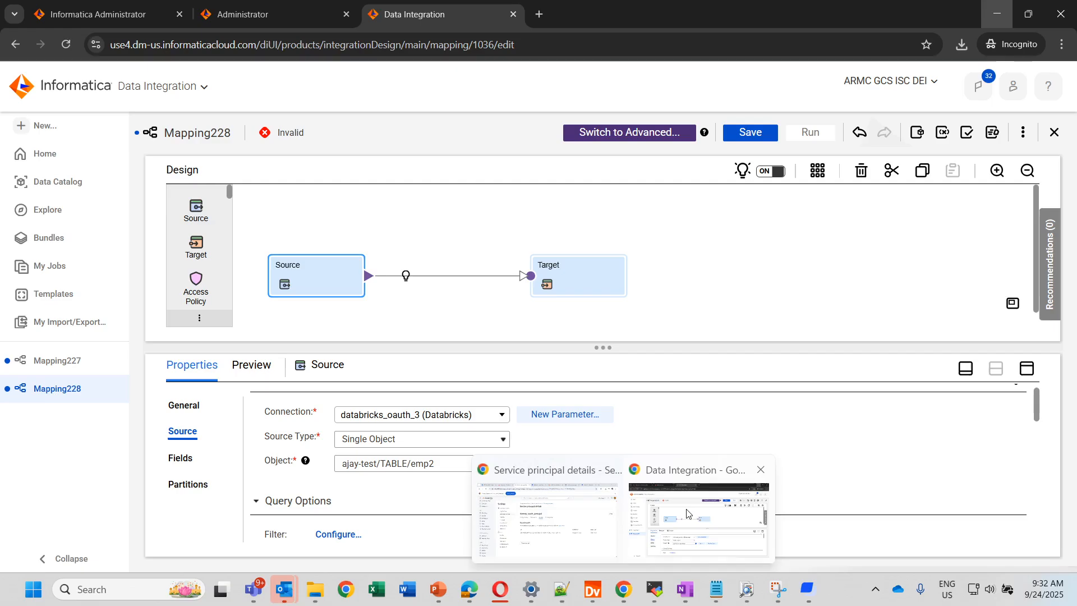
click(698, 519)
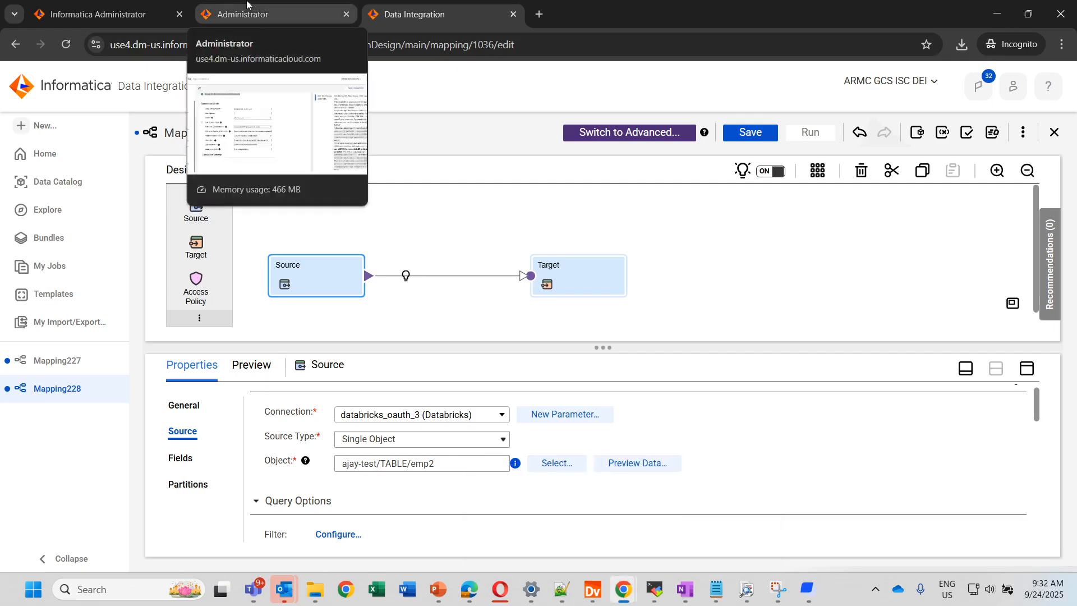
click(247, 3)
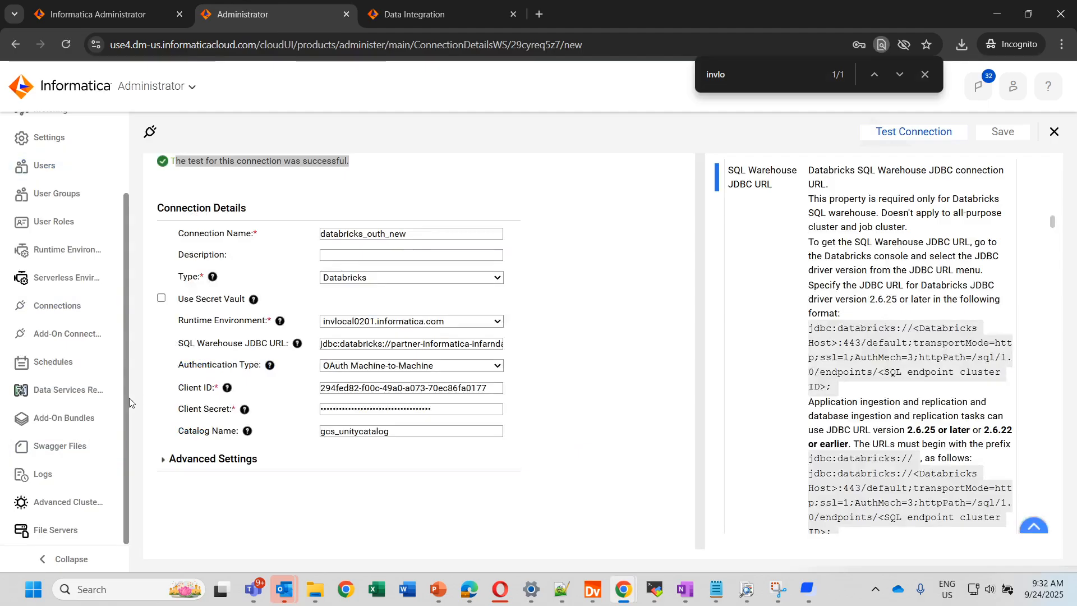
drag(143, 137, 122, 165)
click(123, 169)
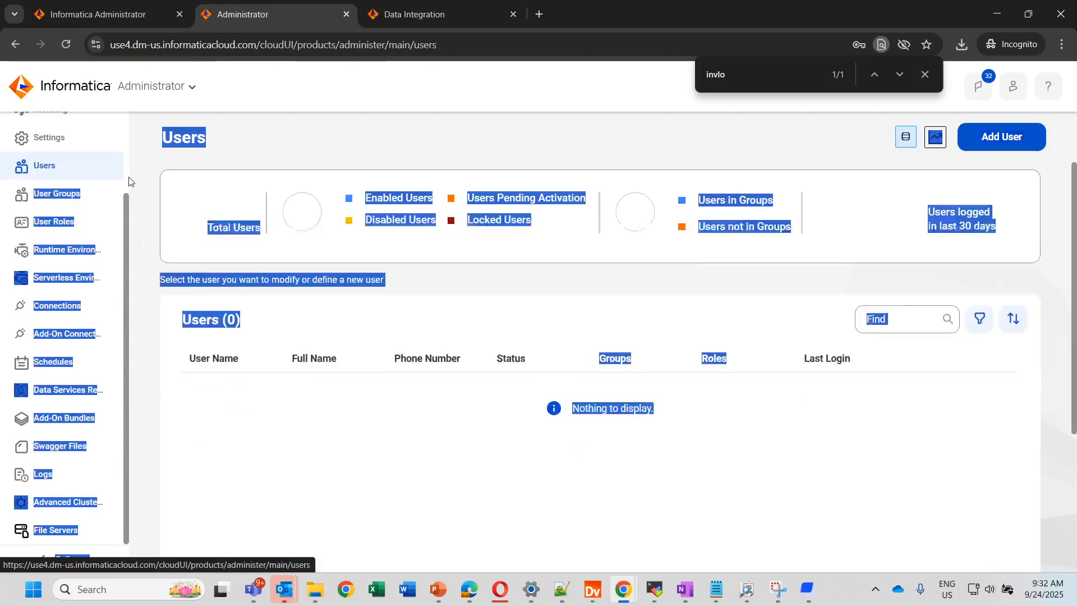
scroll(127, 174, up, 3)
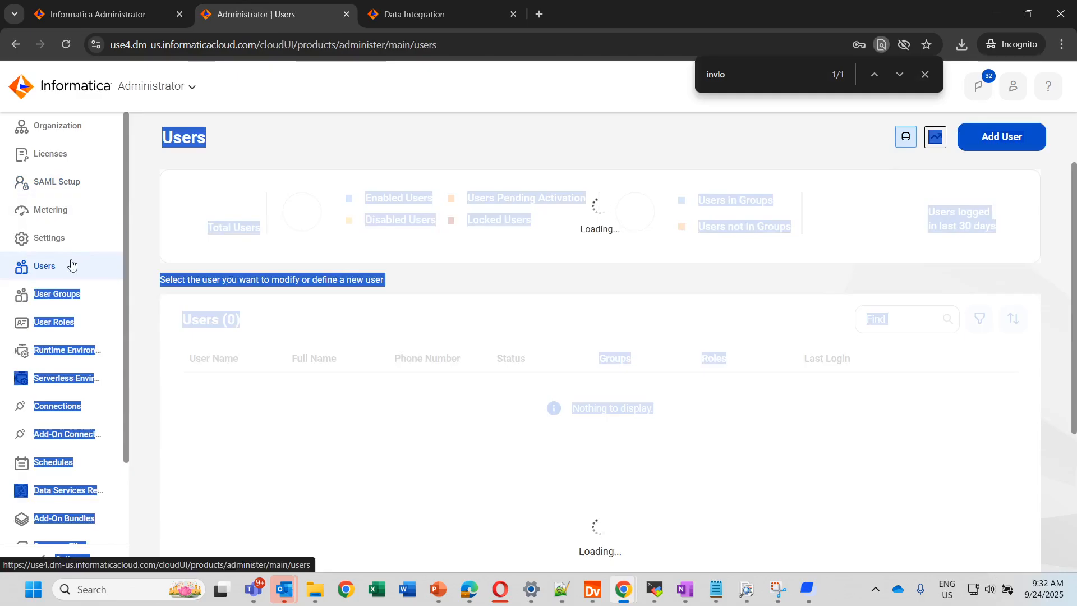
click(59, 348)
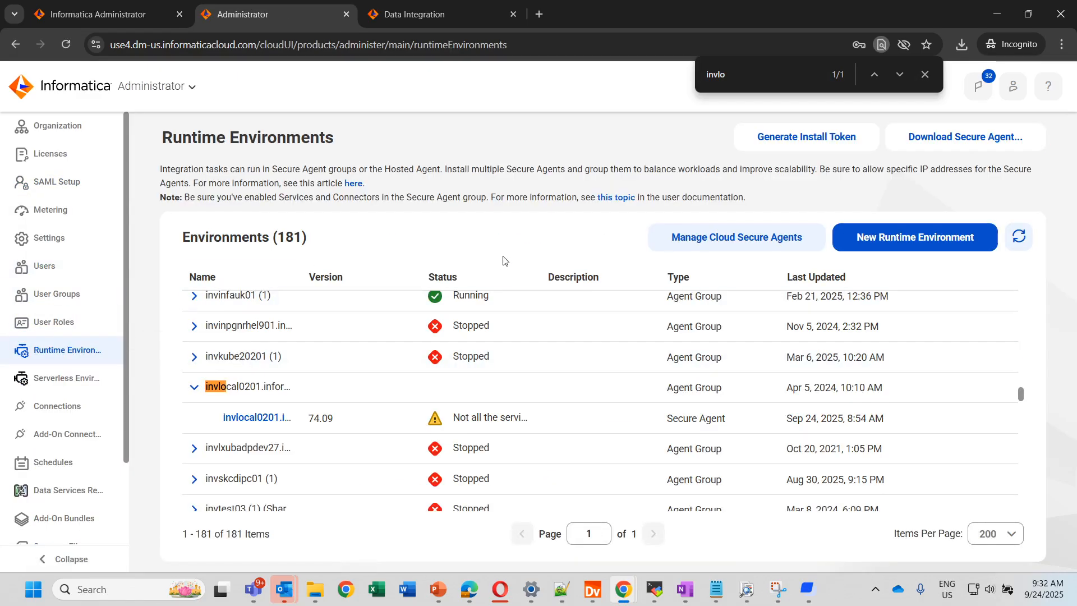
- Check whether the Databricks connector is enabled for the invlocal0201 runtime environment by filtering its connectors for "Databric"
click(996, 387)
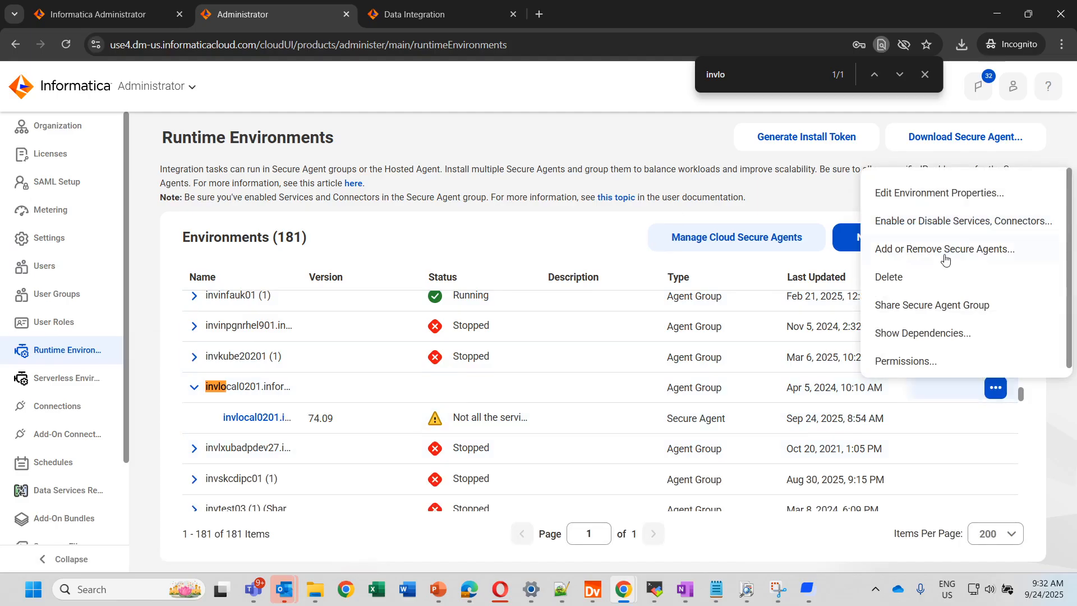
click(952, 223)
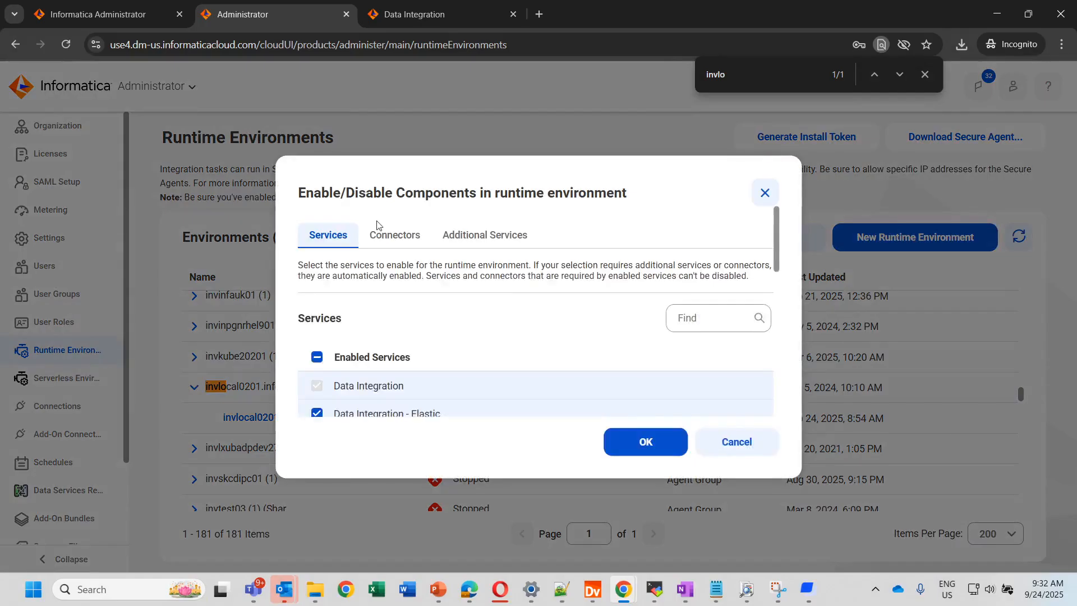
click(383, 239)
click(684, 315)
text(Databric)
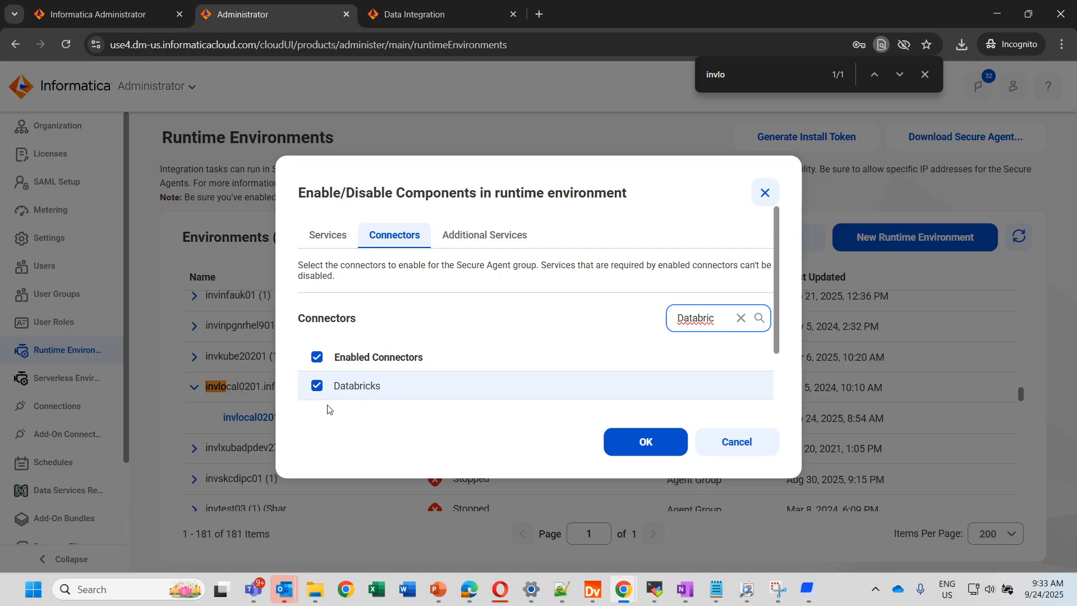
click(766, 196)
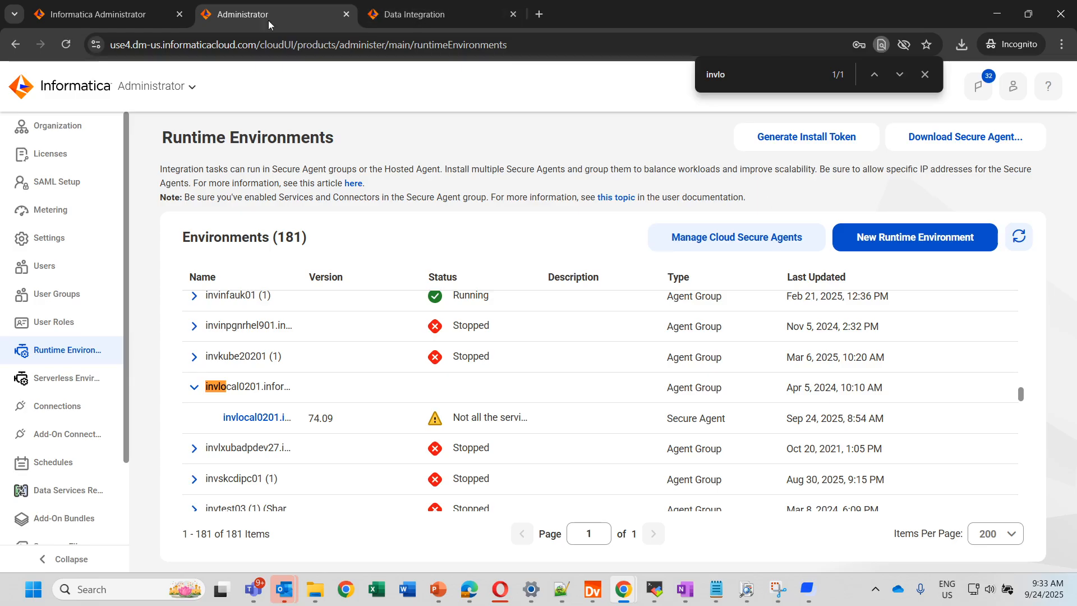
- Start a new connection in Administrator and name it databricks_connetion_oauth4
click(56, 410)
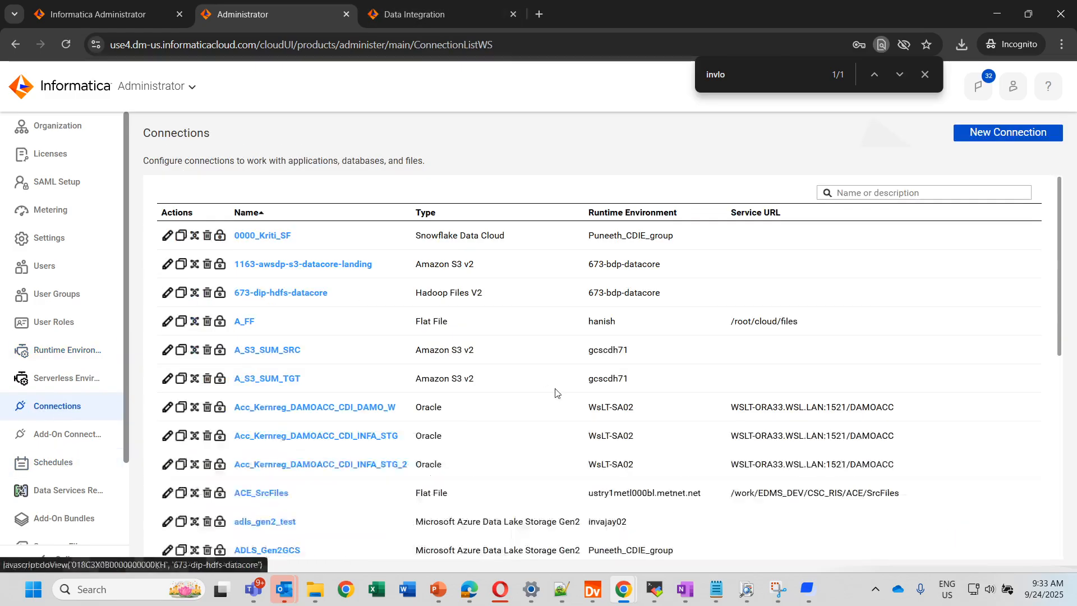
click(1043, 134)
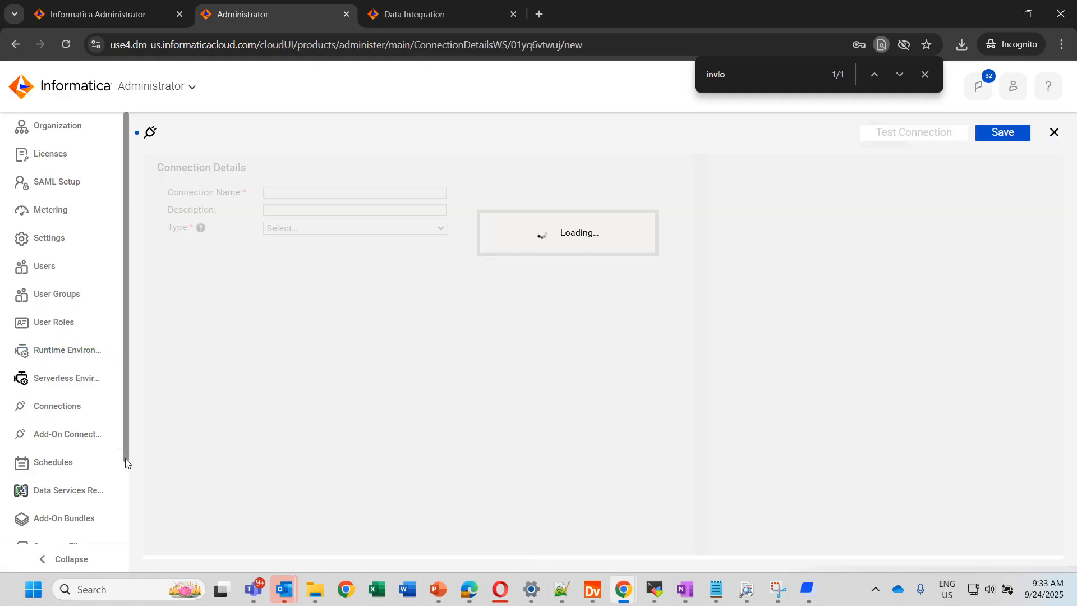
scroll(126, 459, down, 1)
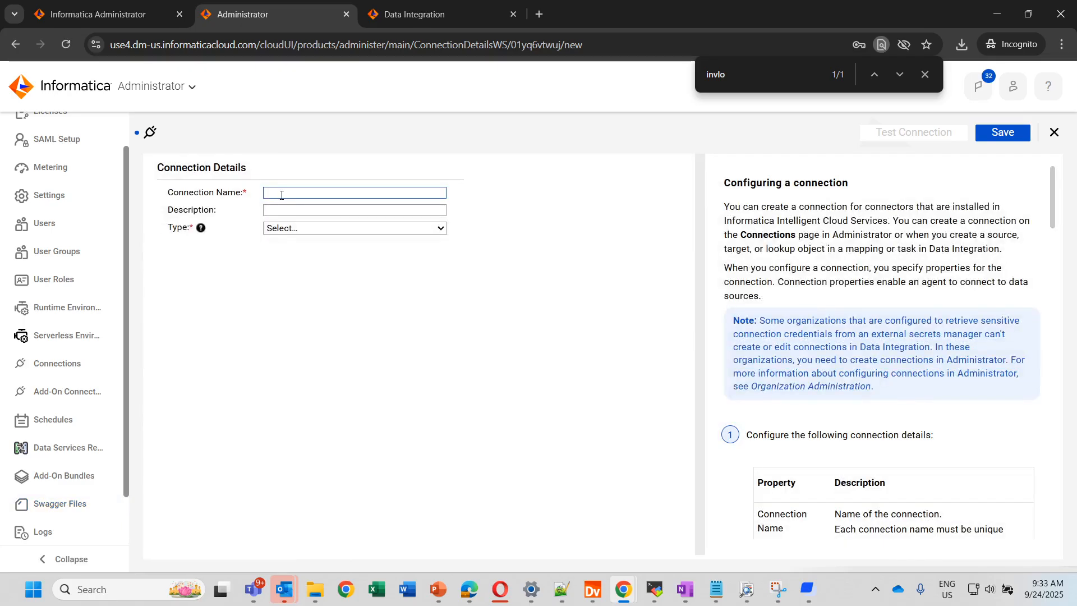
text(databricks_connetion_)
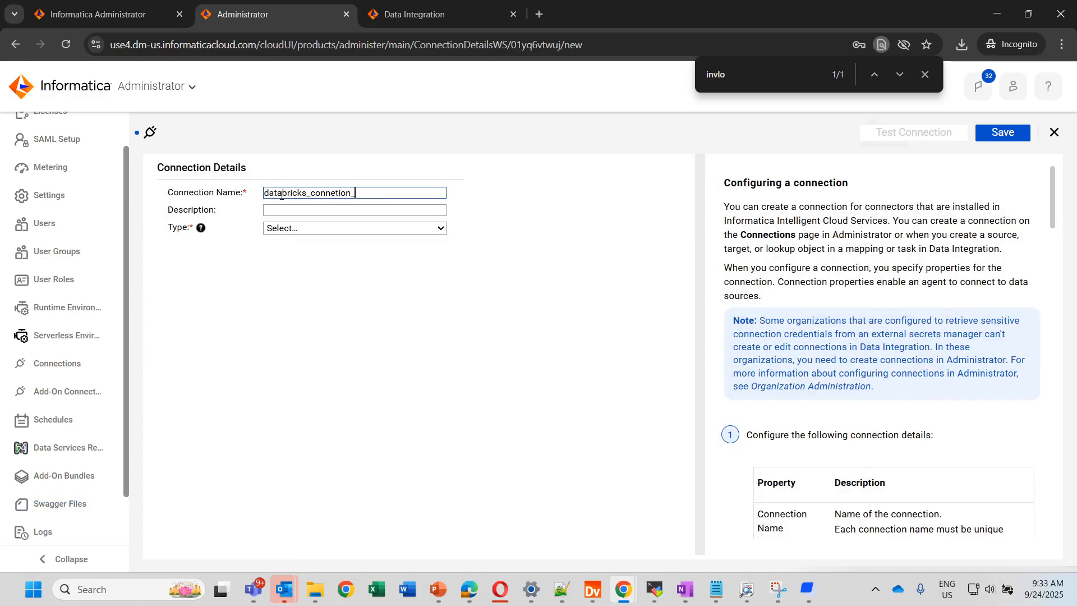
text(oauth4)
click(341, 231)
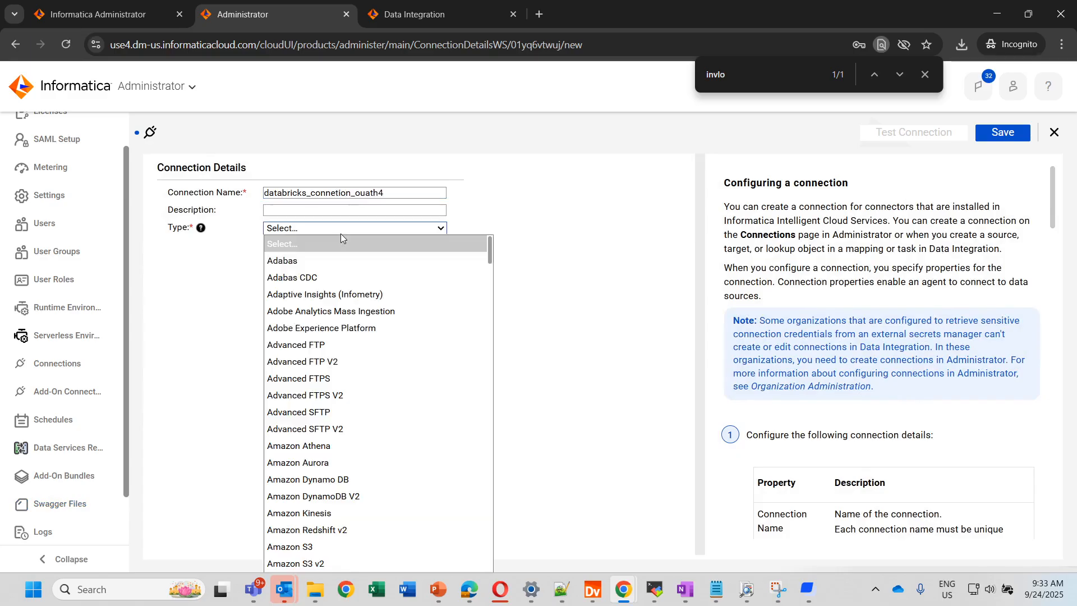
click(367, 193)
key(BackSpace)
key(Right)
text(u)
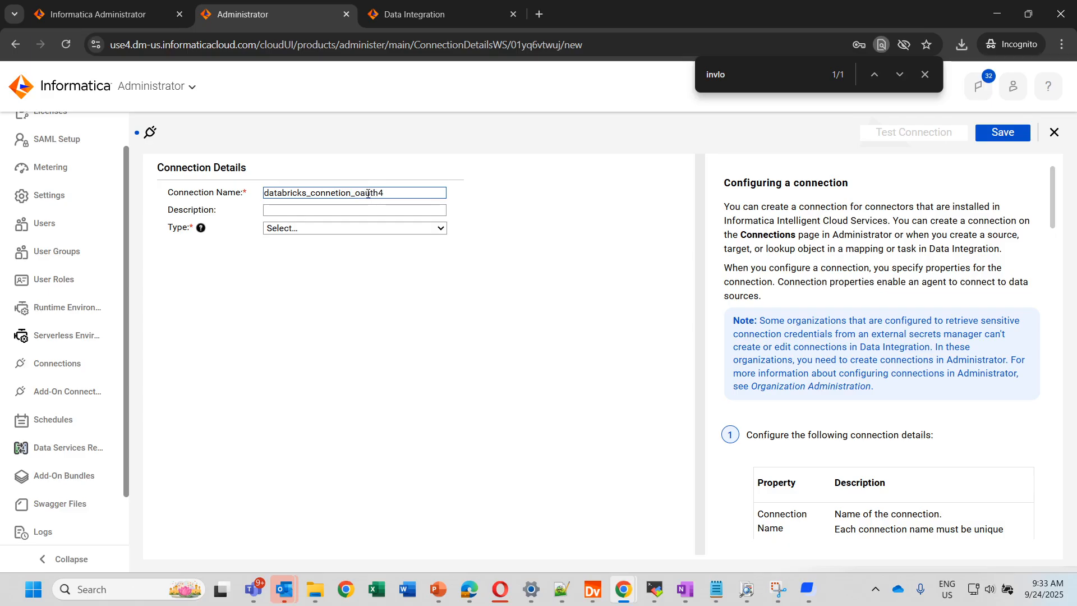
- Set the connection type to Databricks and the runtime environment to invlocal0201.informatica.com
click(351, 228)
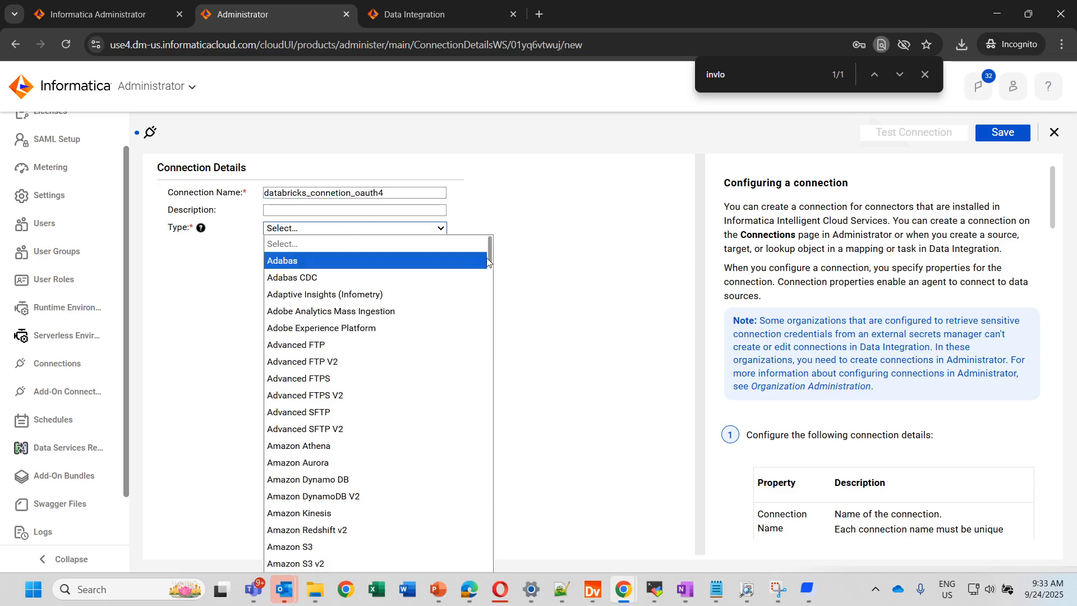
drag(488, 261, 486, 317)
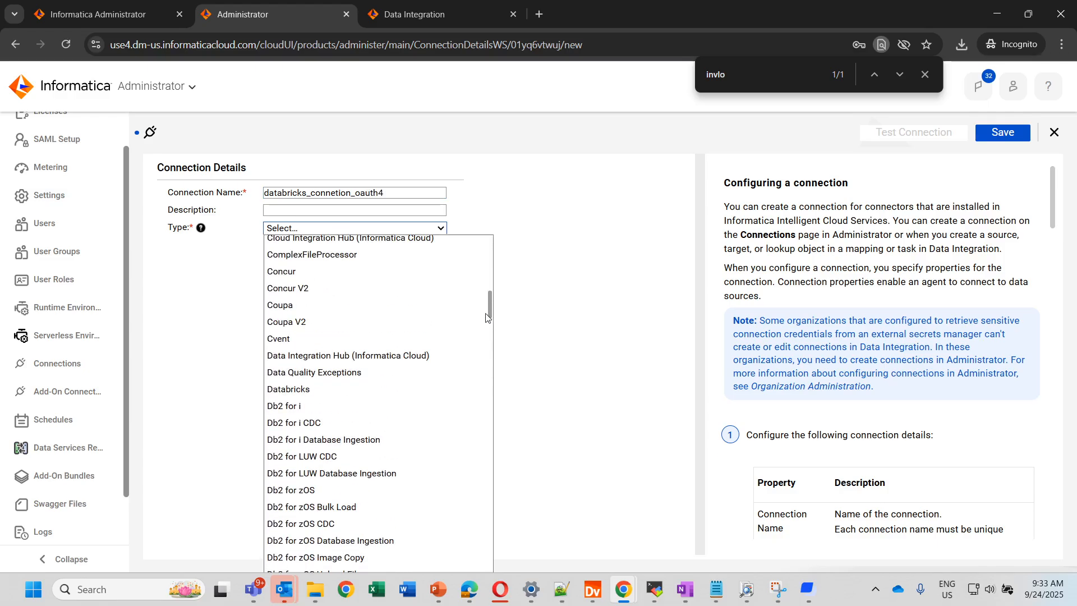
click(301, 389)
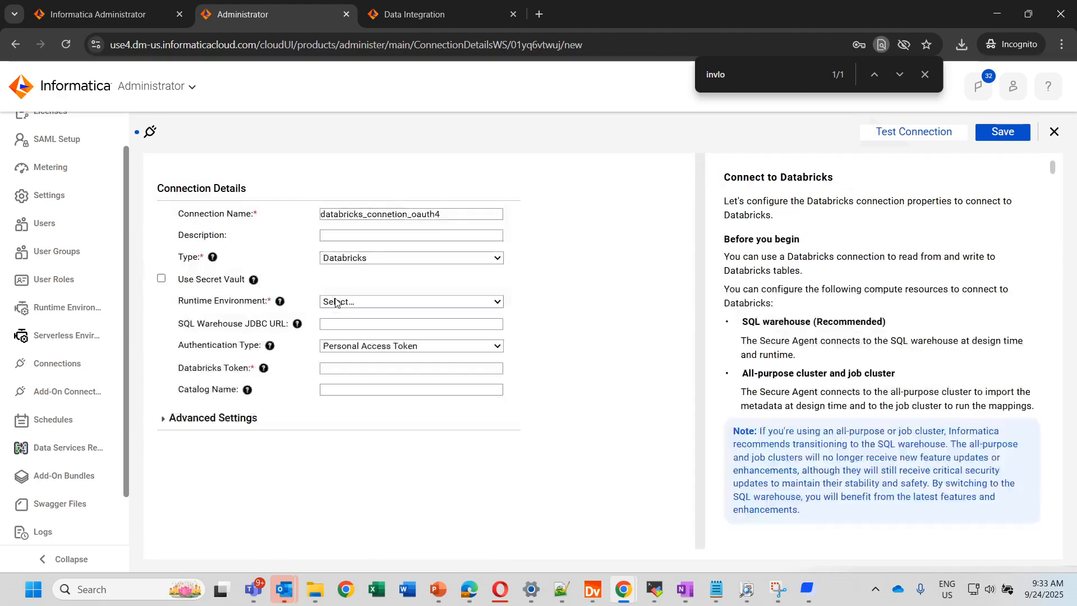
click(335, 302)
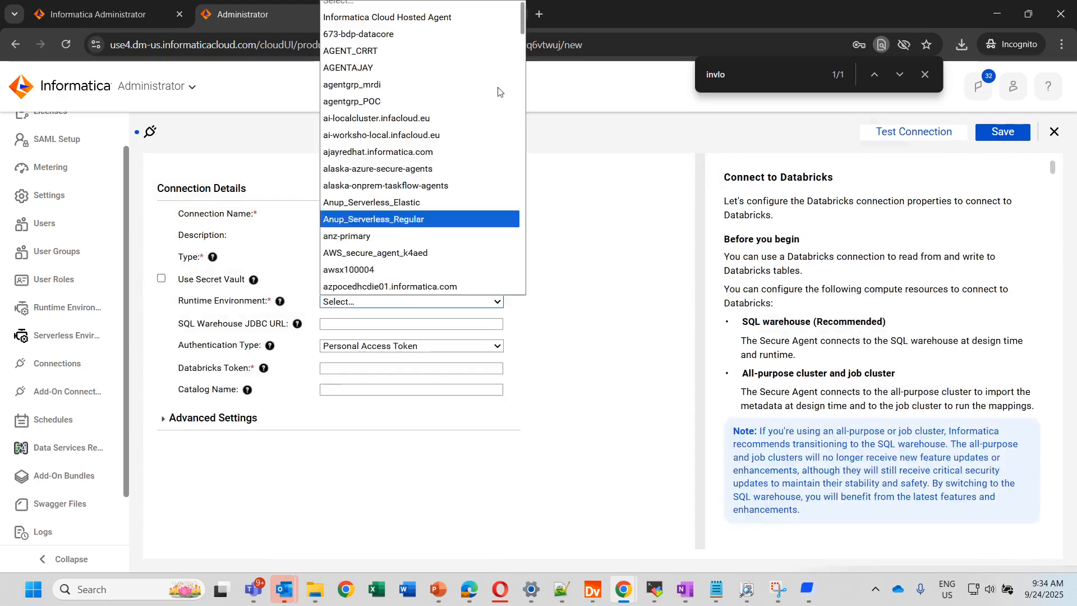
drag(521, 31, 519, 72)
drag(519, 70, 513, 160)
click(415, 257)
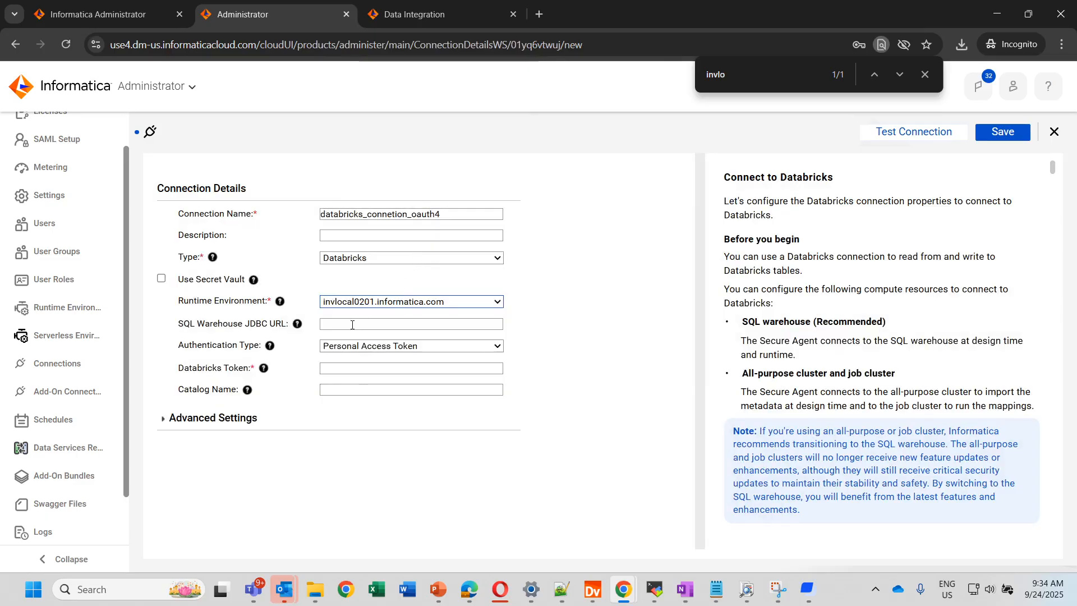
- Switch to the Databricks window, open the listed SQL warehouse's connection details, and copy its JDBC URL for version 2.6.25 or later
mouse_move(624, 589)
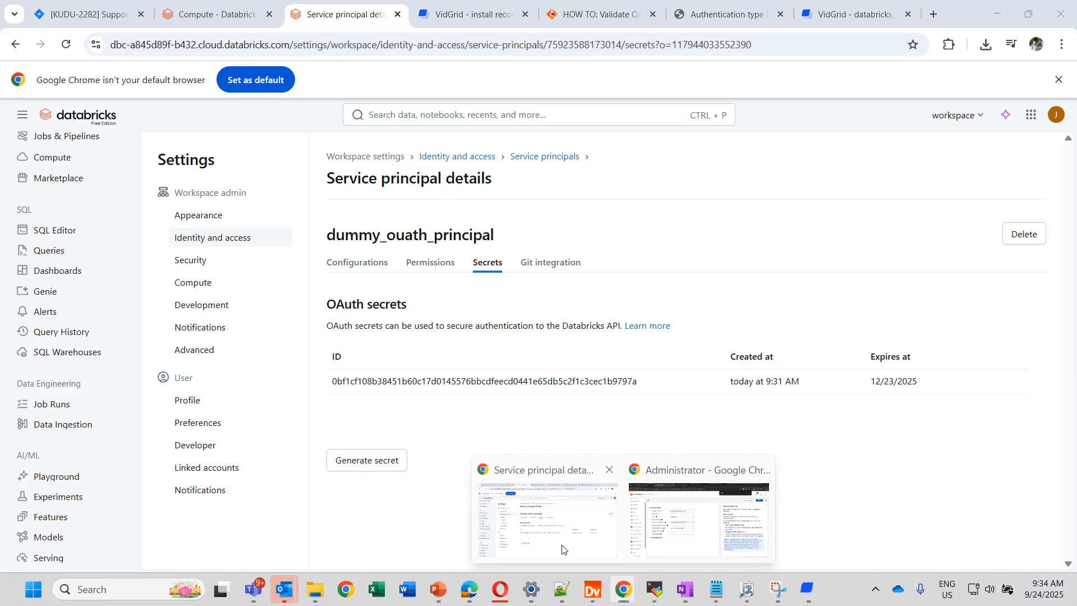
click(563, 550)
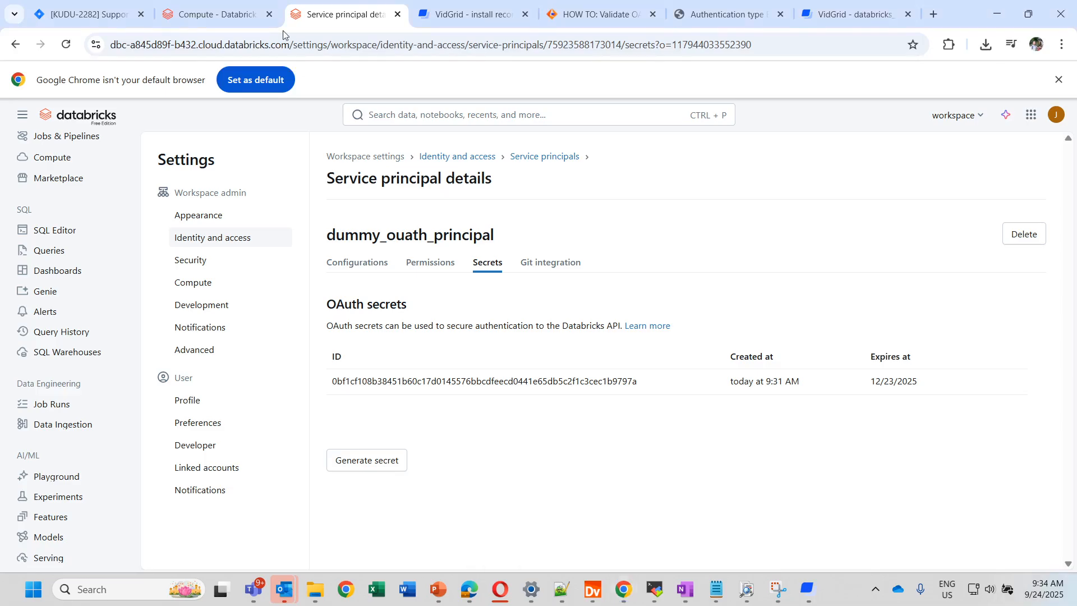
click(224, 7)
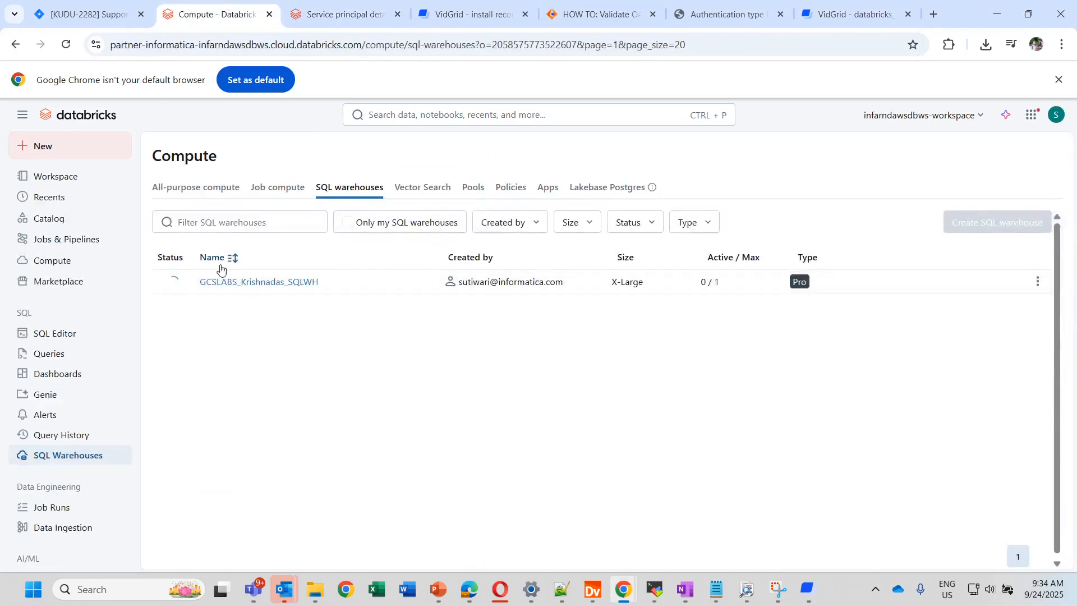
click(237, 286)
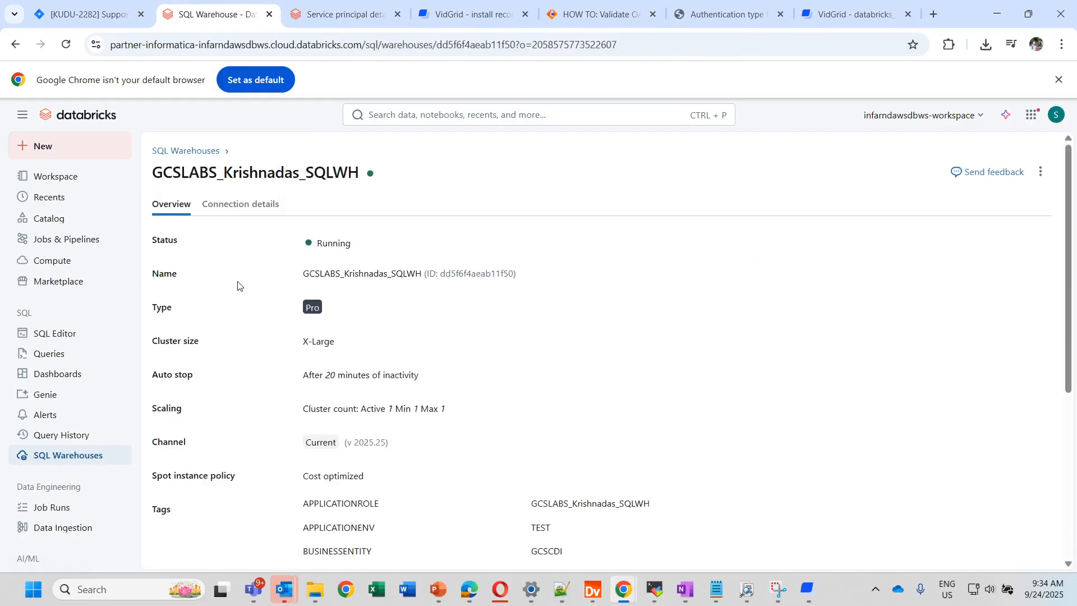
scroll(506, 440, down, 5)
scroll(506, 441, up, 5)
click(271, 204)
drag(424, 513, 287, 416)
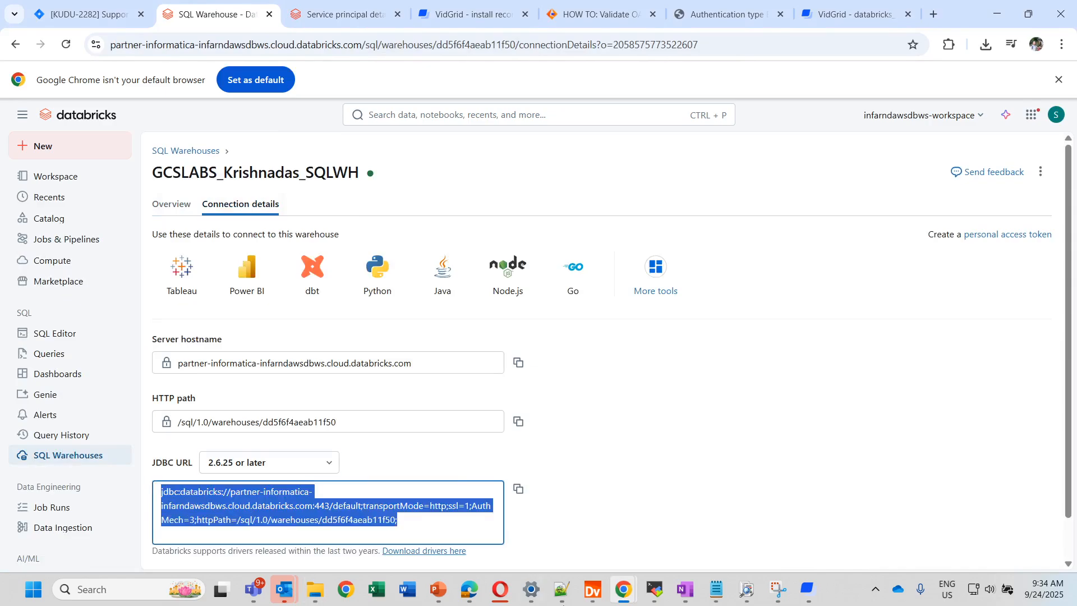
- Return to Informatica Administrator and paste the copied URL as the SQL Warehouse JDBC URL
mouse_move(622, 594)
click(666, 535)
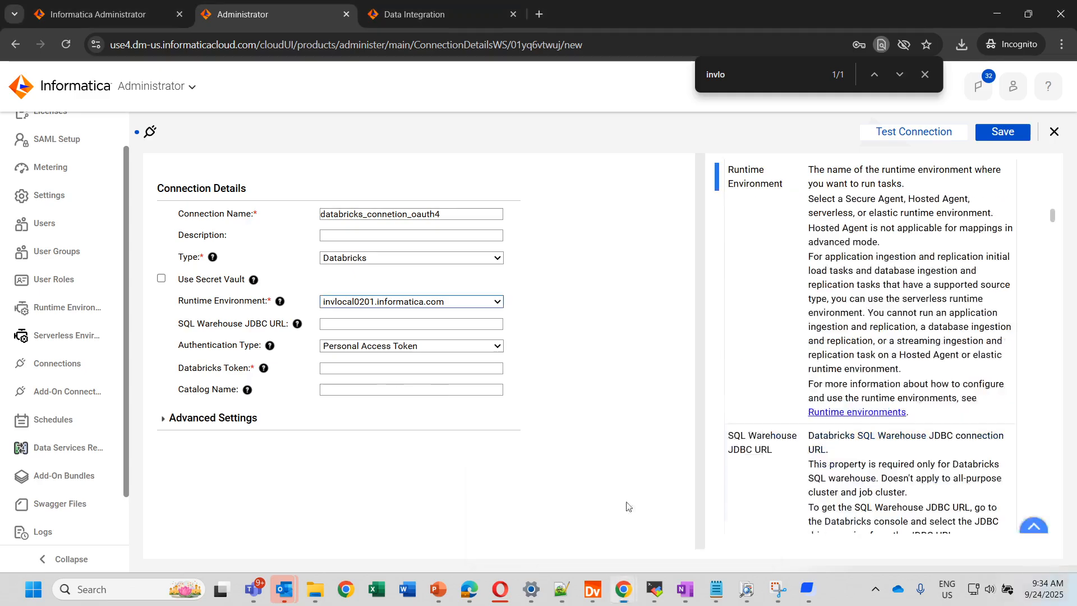
click(391, 368)
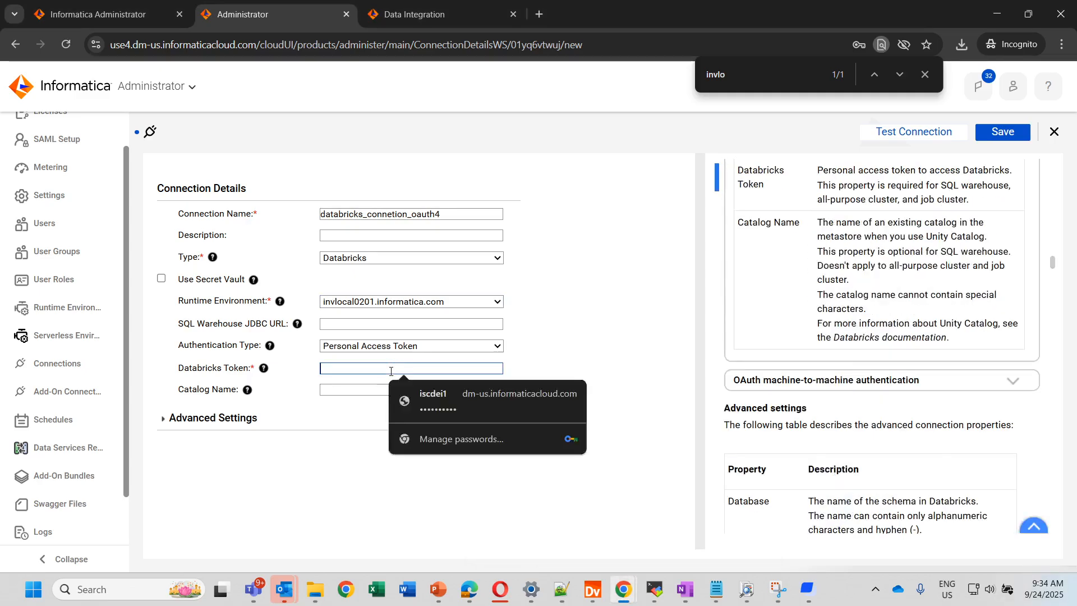
click(362, 325)
key(ctrl+v)
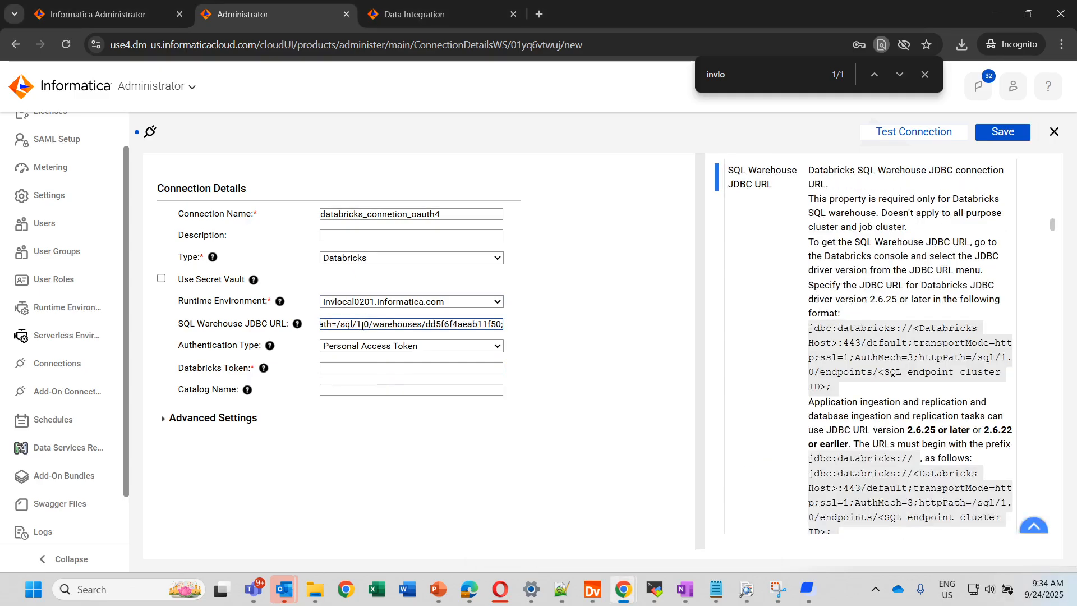
- Set the connection's authentication type to OAuth Machine-to-Machine
click(363, 368)
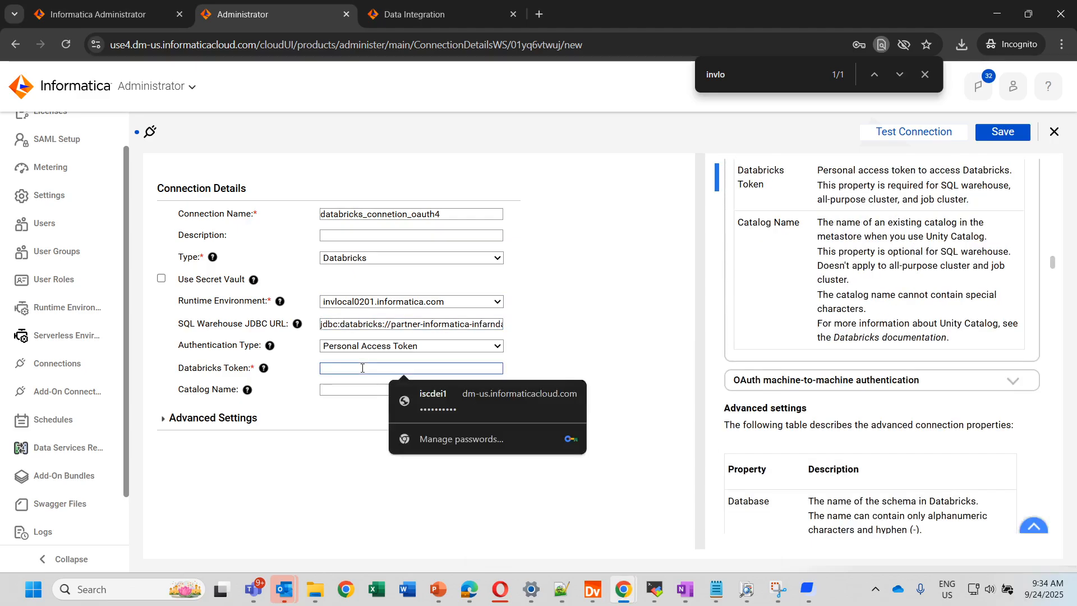
click(433, 352)
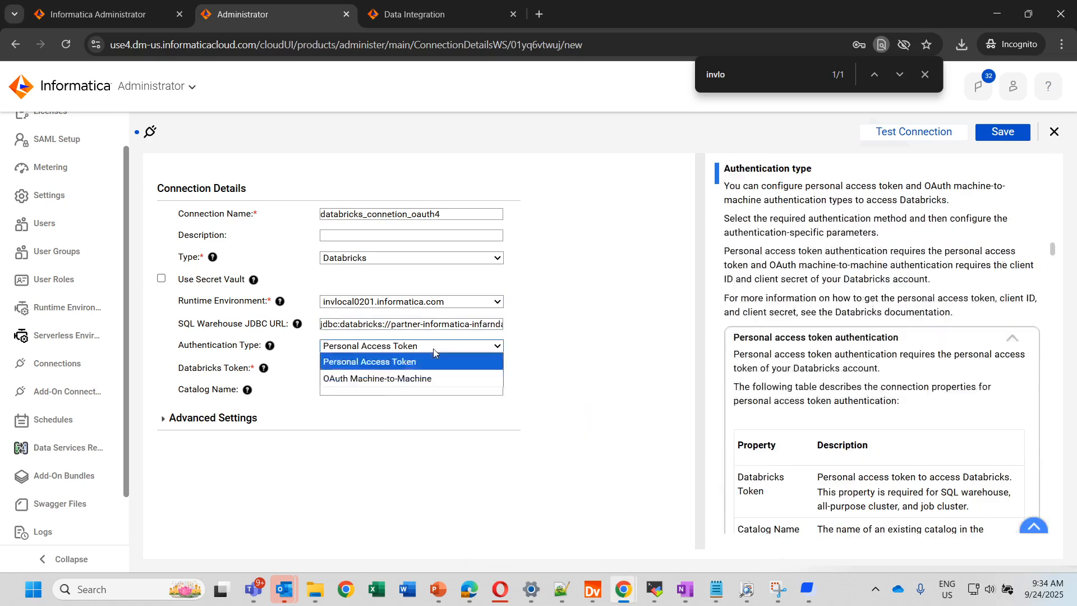
click(399, 379)
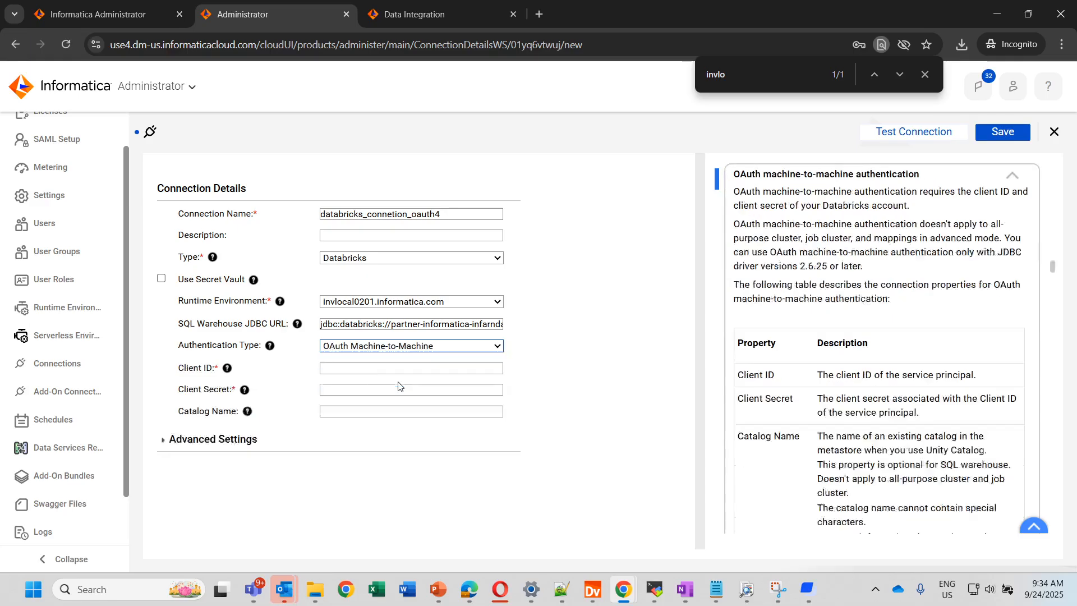
- Copy the client ID from the Notepad++ note and paste it as the connection's Client ID
click(358, 368)
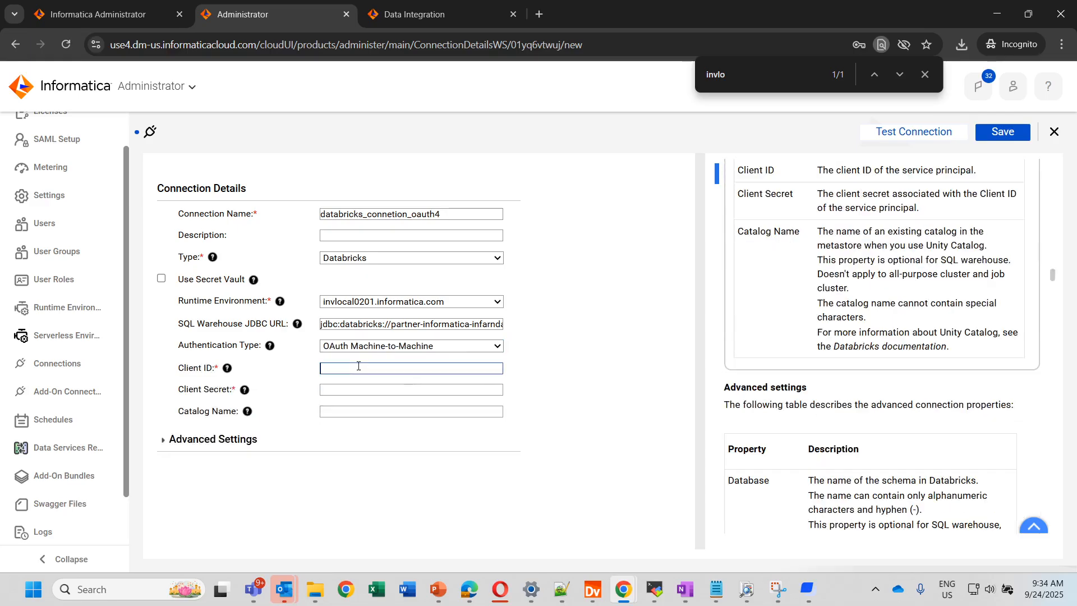
click(562, 589)
drag(360, 99, 138, 102)
key(ctrl+c)
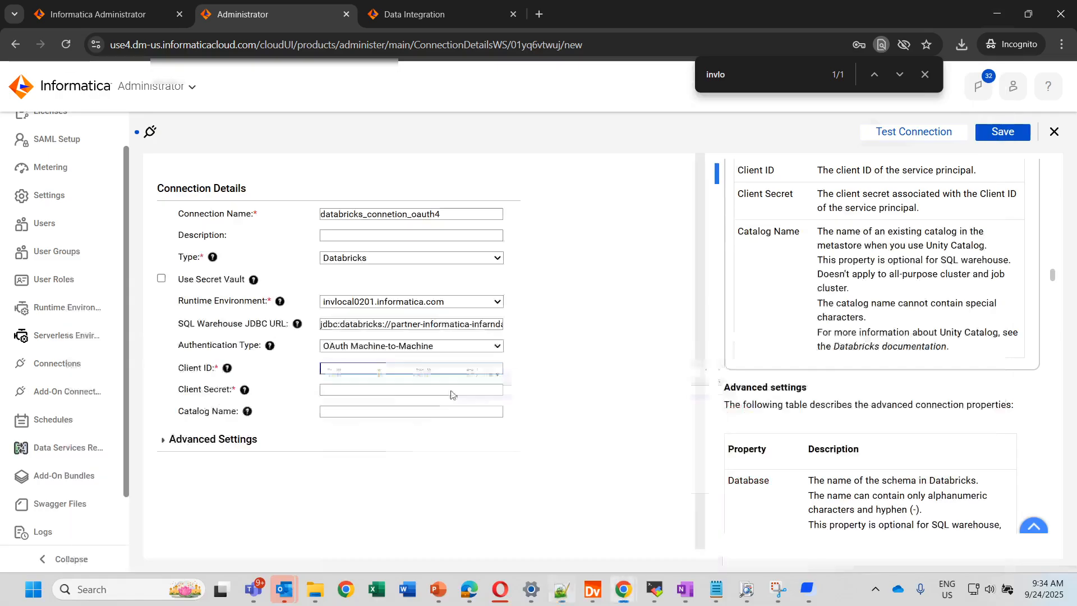
click(995, 9)
key(ctrl+v)
- Copy the client secret from the Notepad++ note and paste it as the connection's Client Secret
click(396, 392)
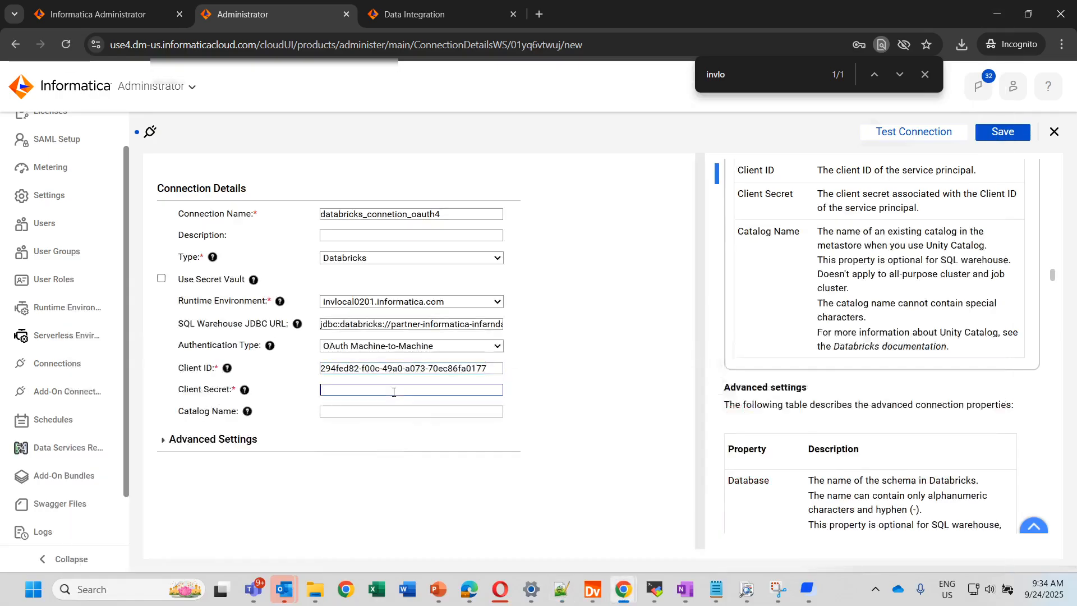
click(570, 602)
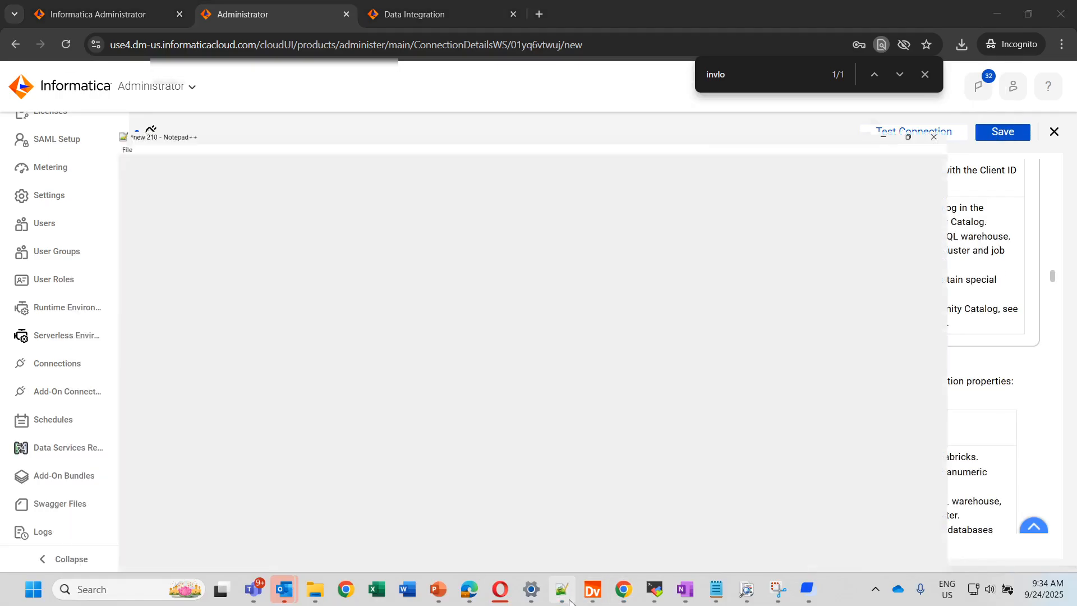
drag(383, 72, 161, 71)
key(ctrl+c)
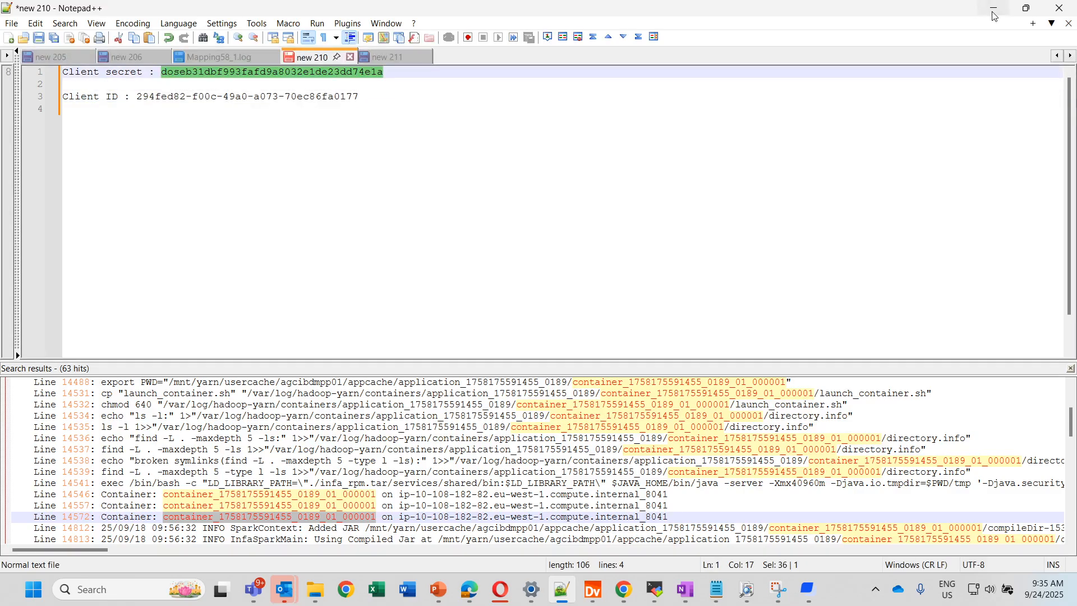
key(alt+Tab)
key(ctrl+v)
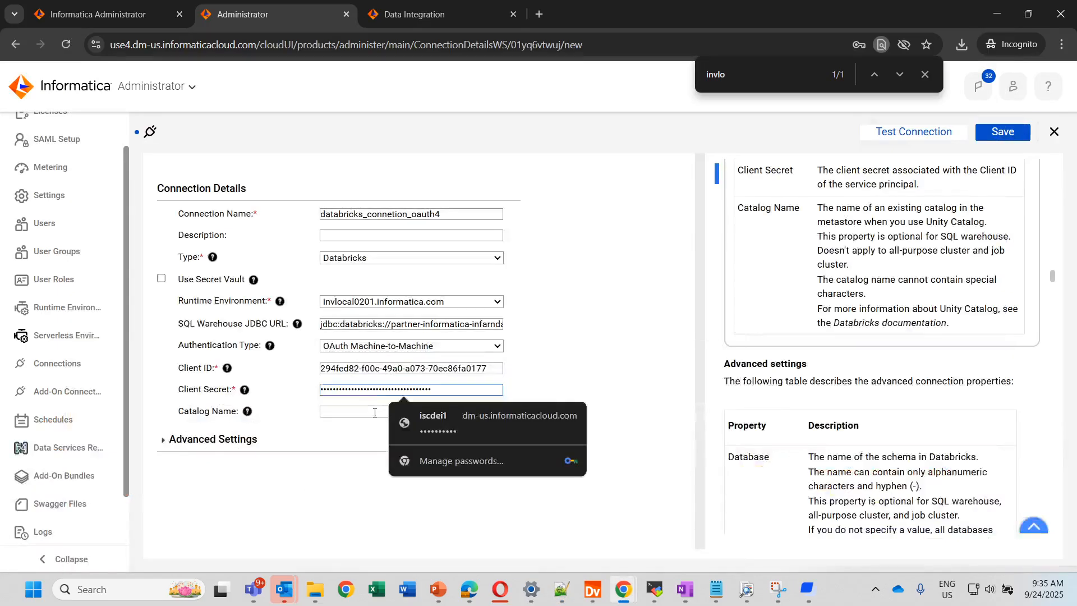
- Set the catalog name to gcs_unitycatalog and replace the default schema in the JDBC URL with ajay-test
click(375, 413)
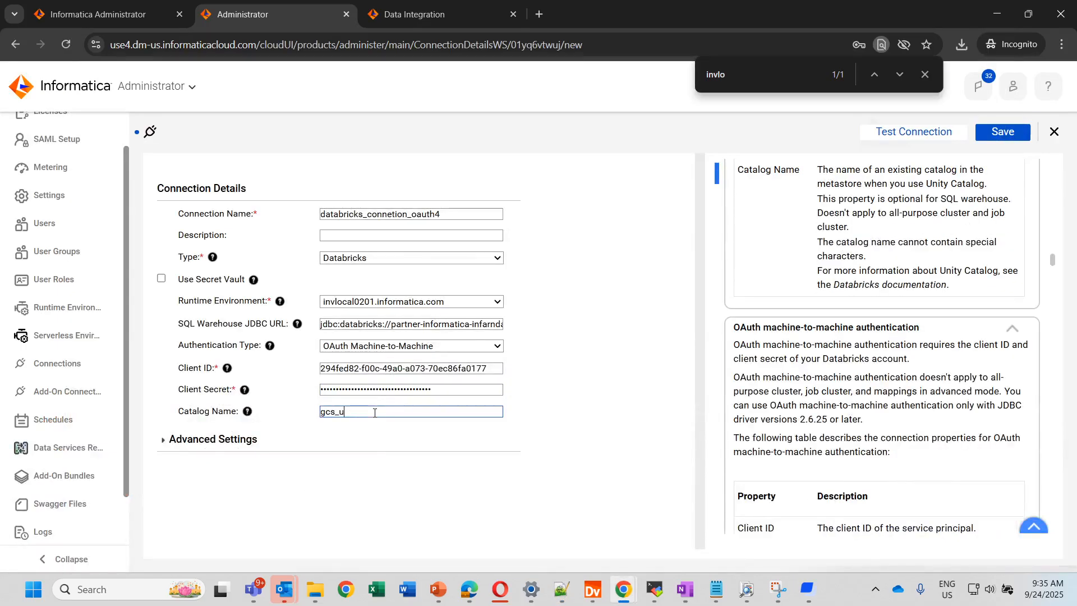
text(gcs_unitycatalog)
drag(457, 325, 429, 326)
double_click(423, 326)
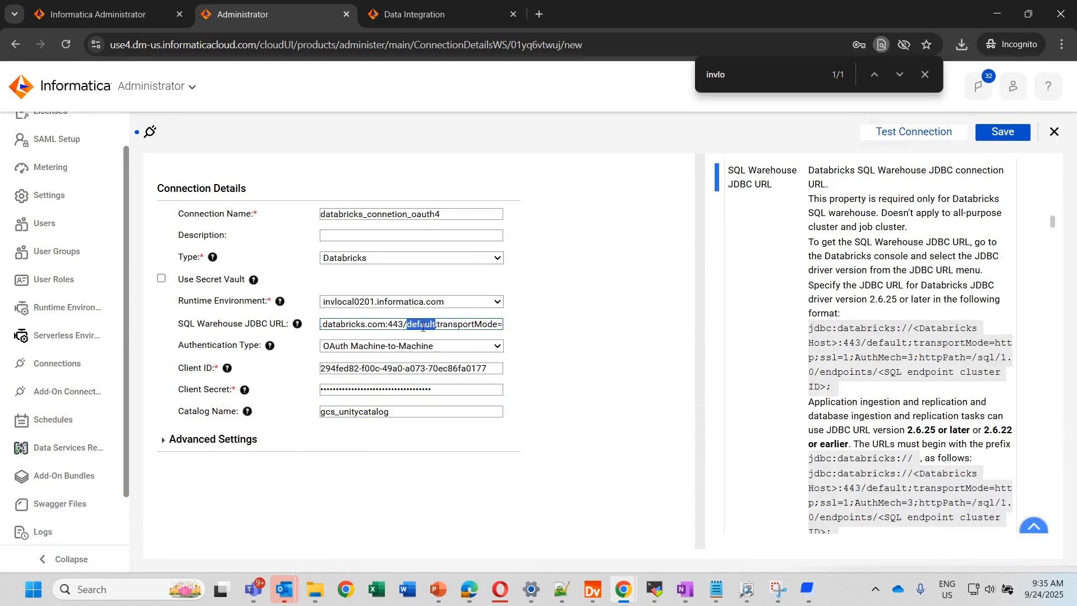
text(ajay-te)
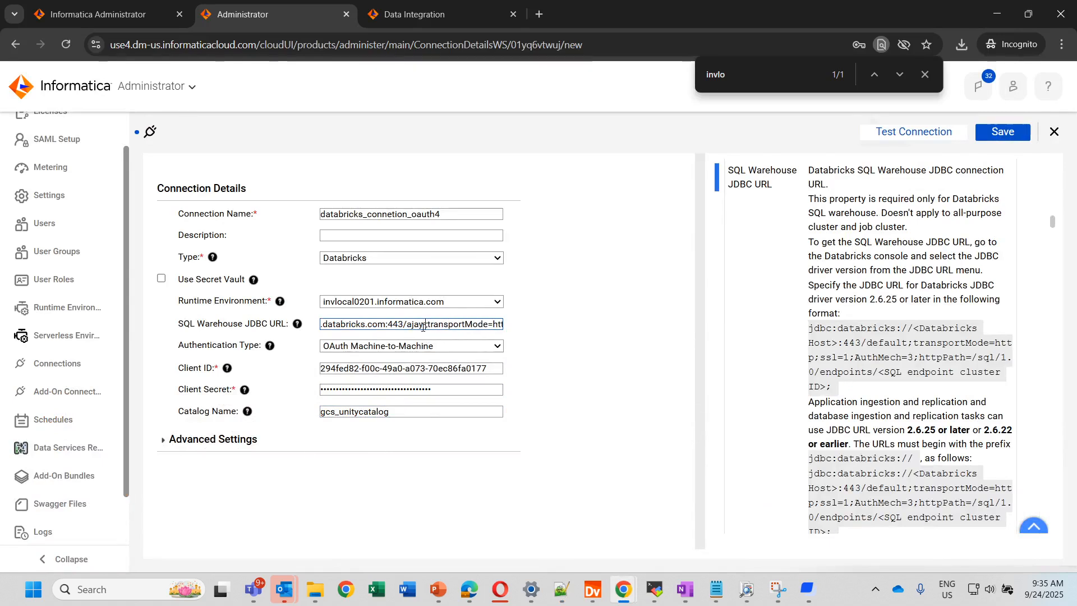
text(st)
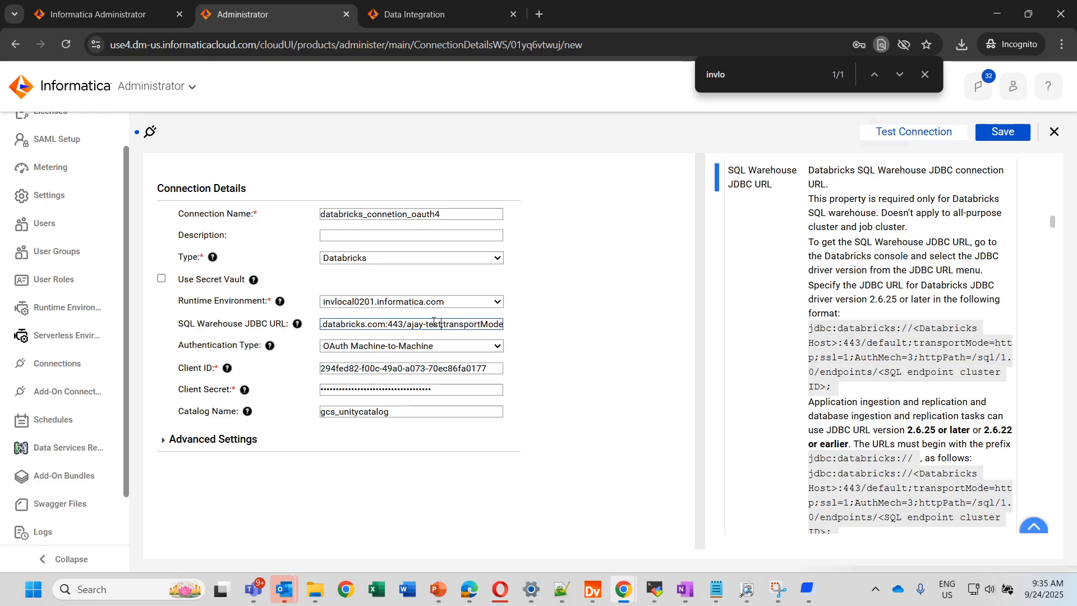
- Test the Databricks connection, checking the SQL warehouse's status in the Databricks window while the test runs, and return to Administrator
click(896, 131)
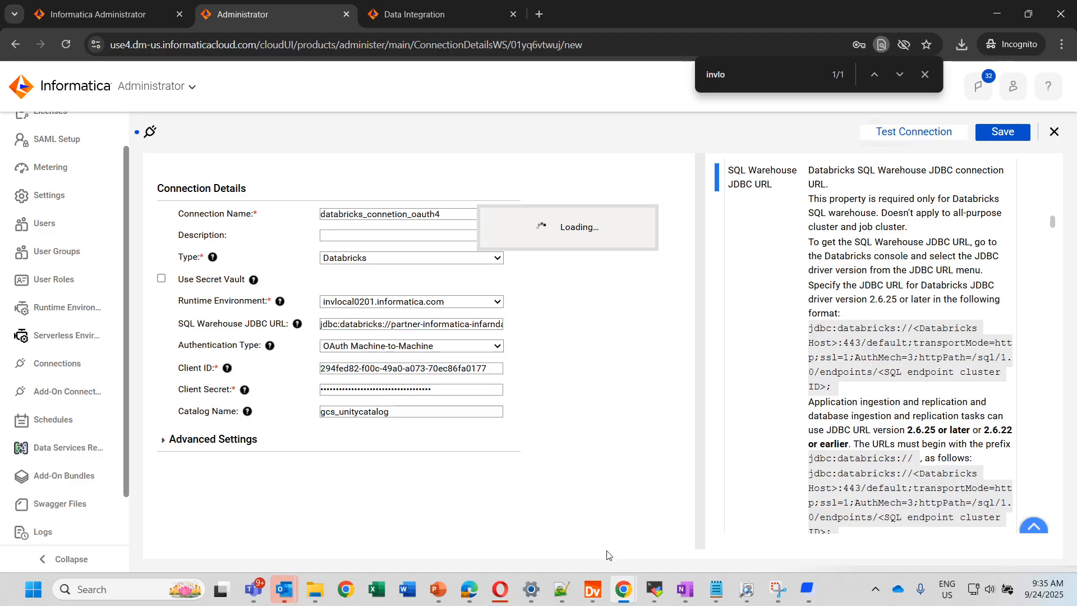
mouse_move(619, 601)
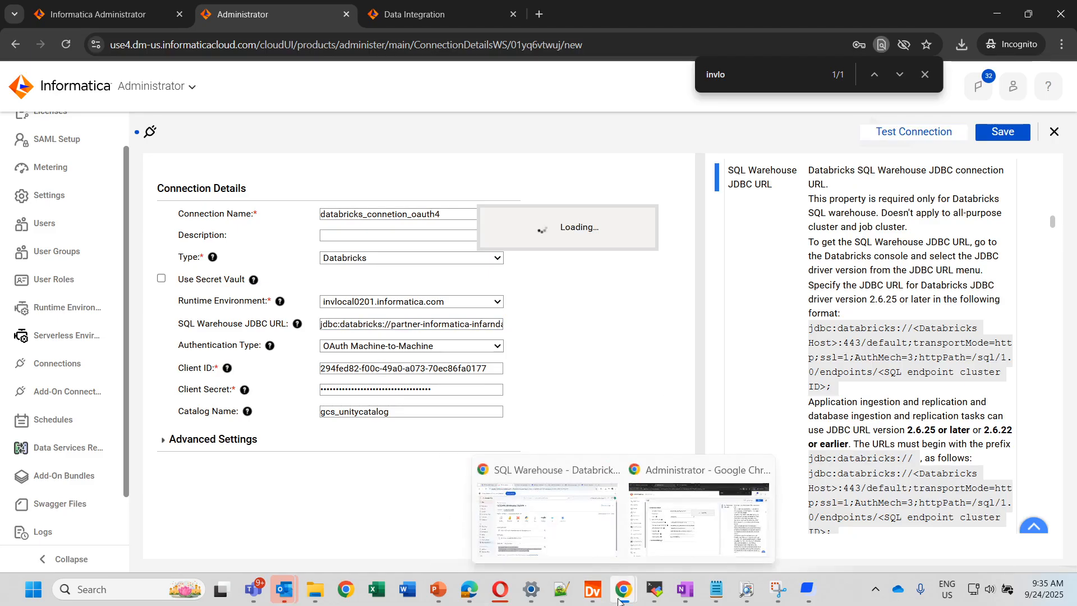
click(547, 516)
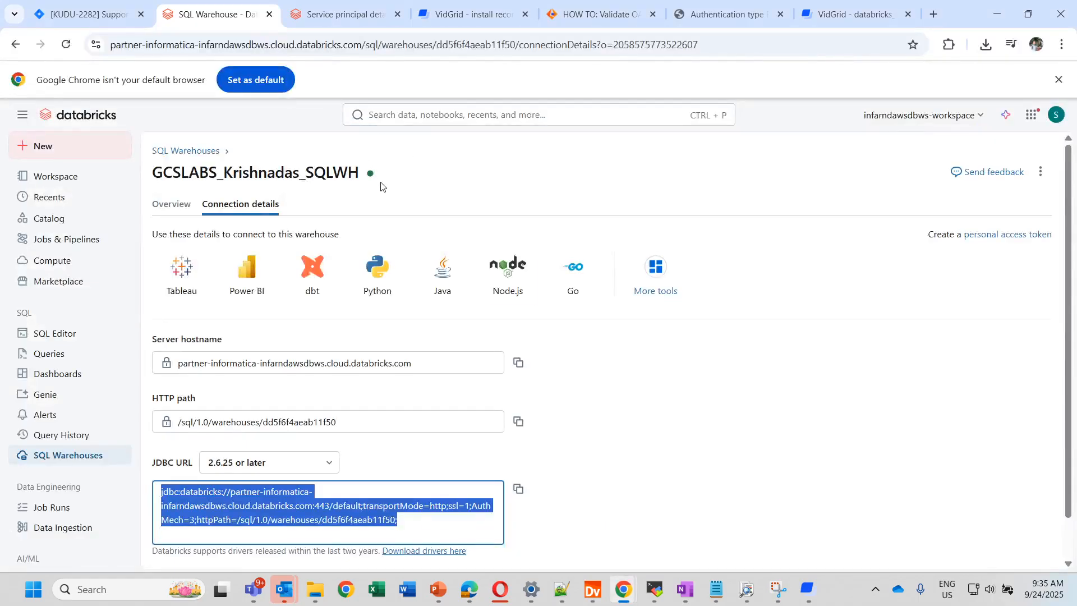
click(619, 600)
click(674, 528)
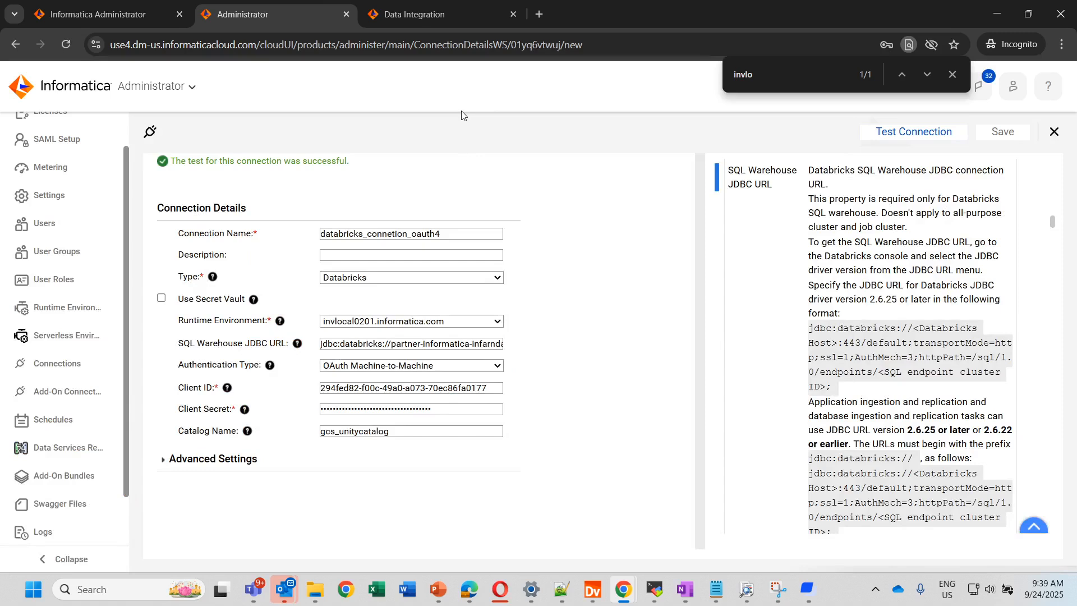
- Switch to Data Integration and create a new asset of type Mapping, using the standard Mapping option instead of SQL ELT
click(461, 8)
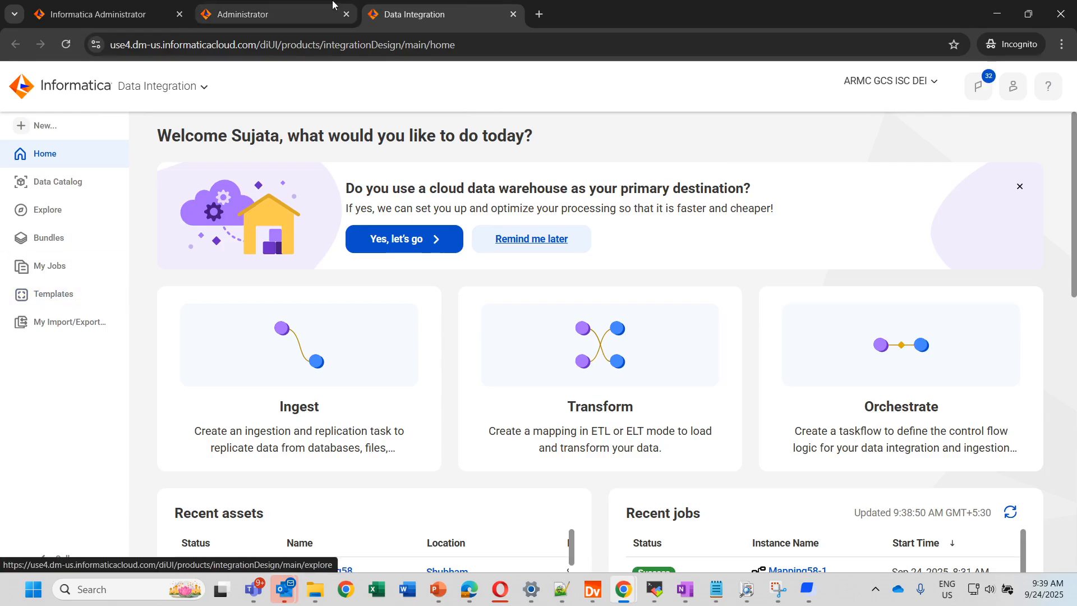
click(74, 127)
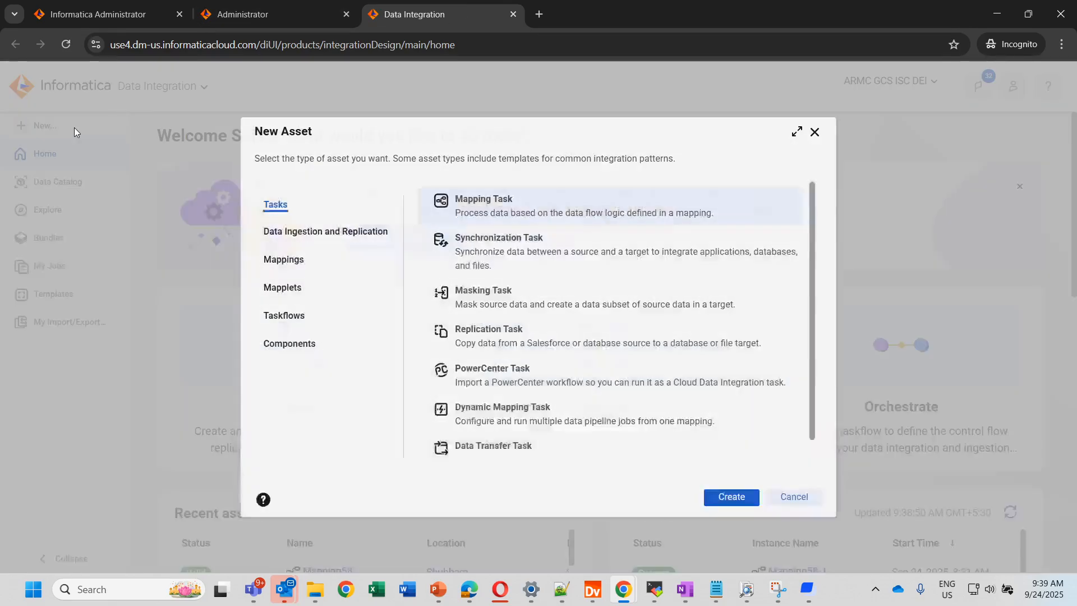
click(294, 259)
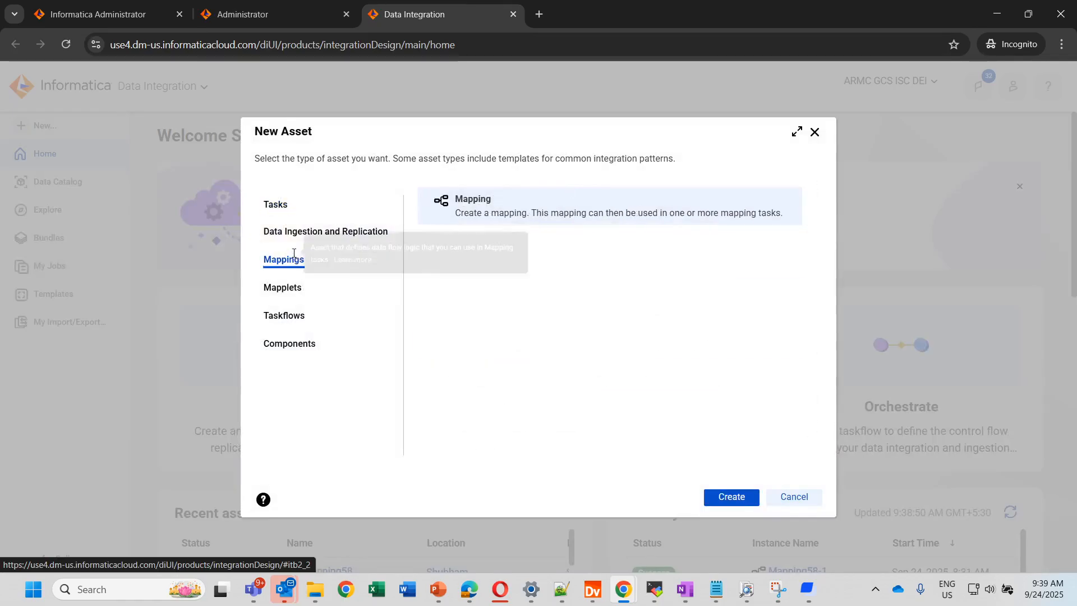
click(724, 497)
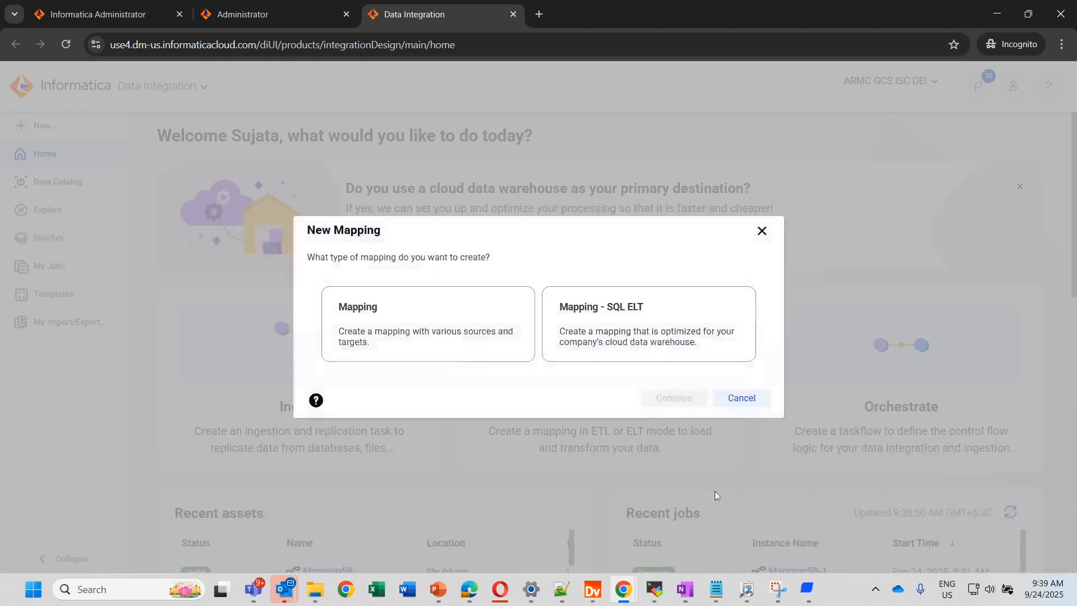
click(429, 310)
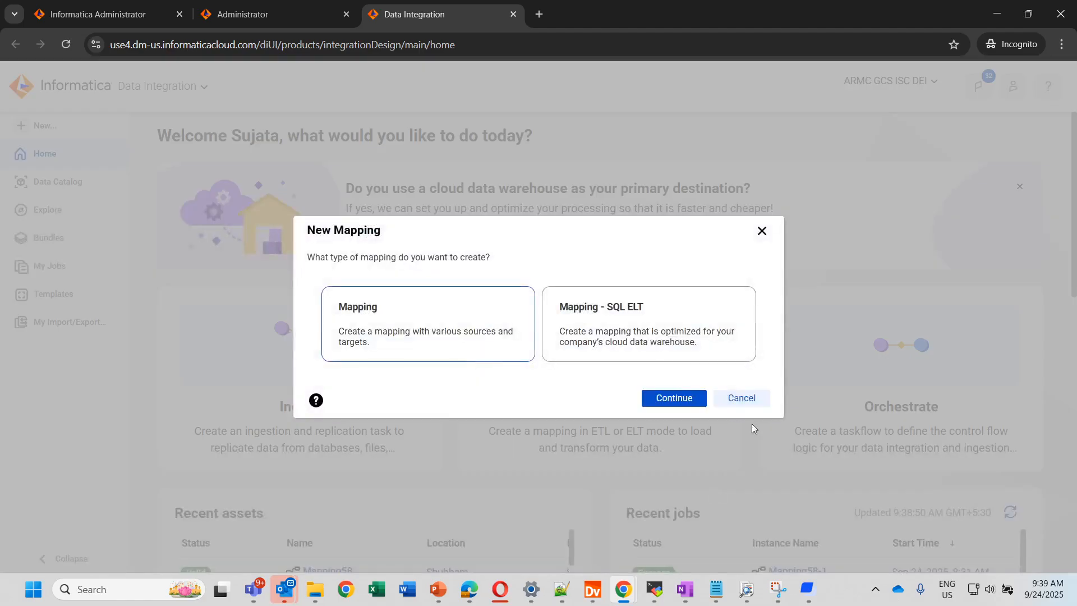
click(663, 399)
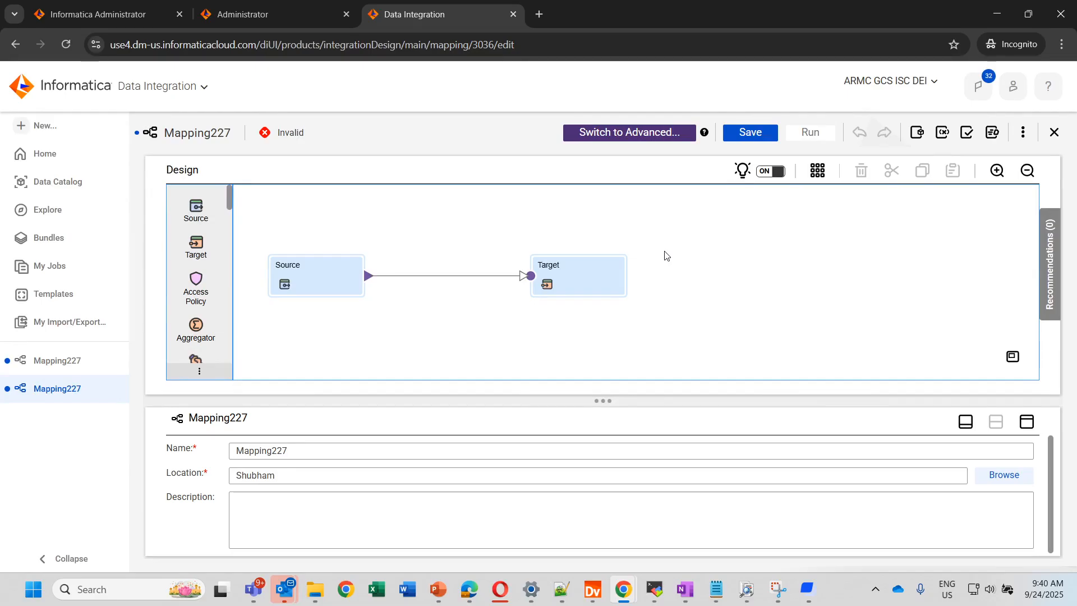
- Set the Source transformation's connection to databricks_oauth_3 (Databricks)
click(322, 285)
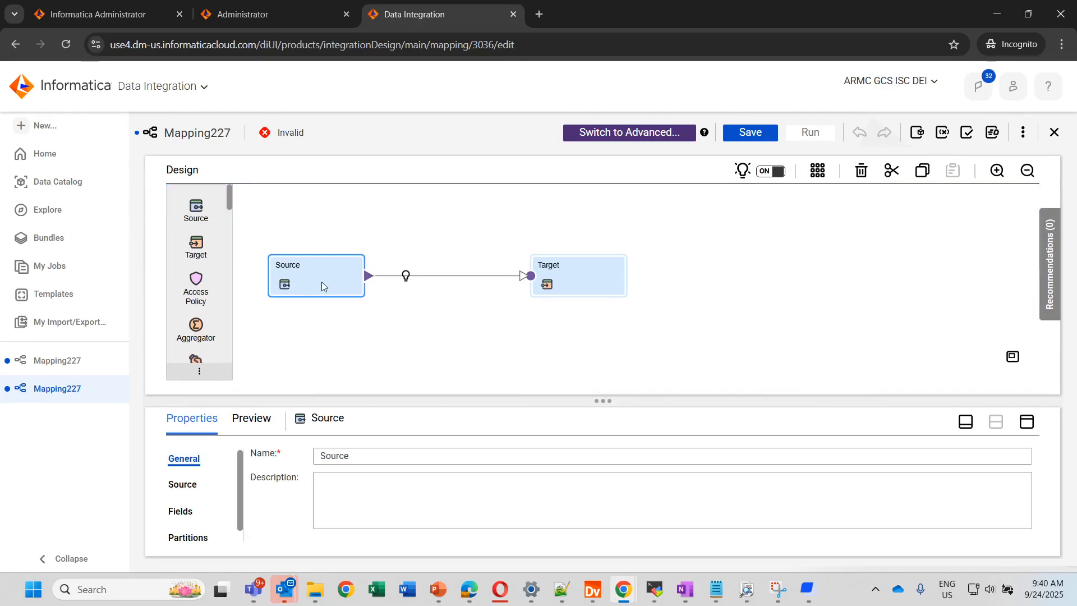
click(182, 484)
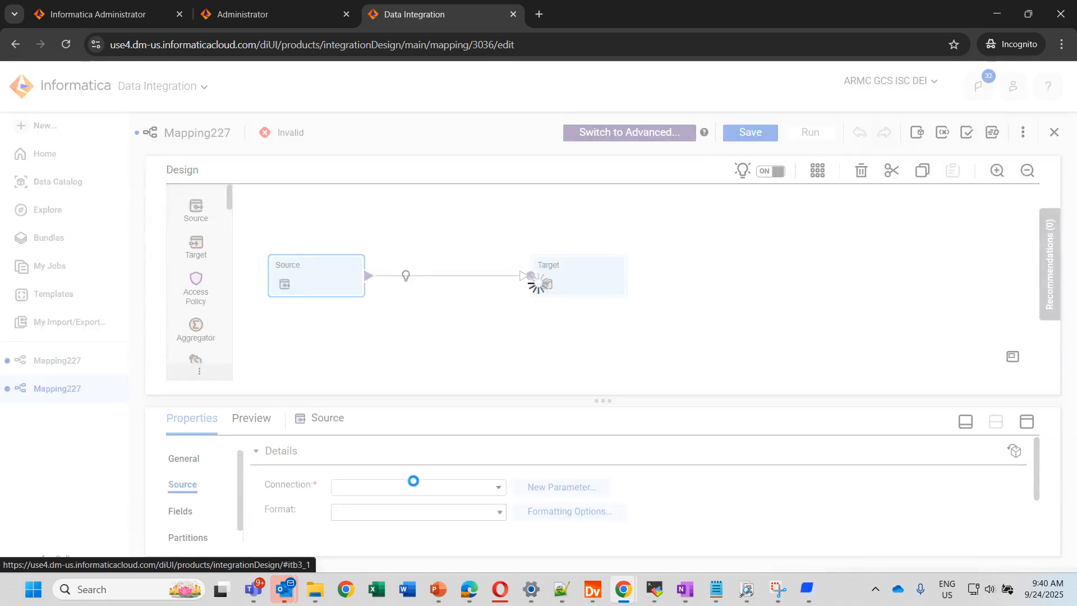
click(414, 486)
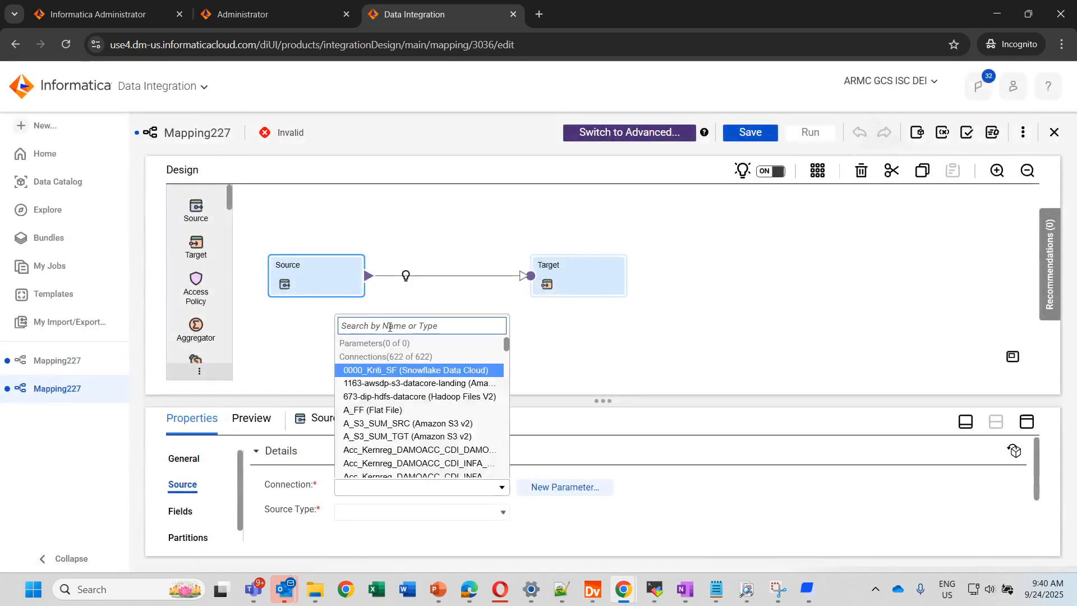
text(databricks_o)
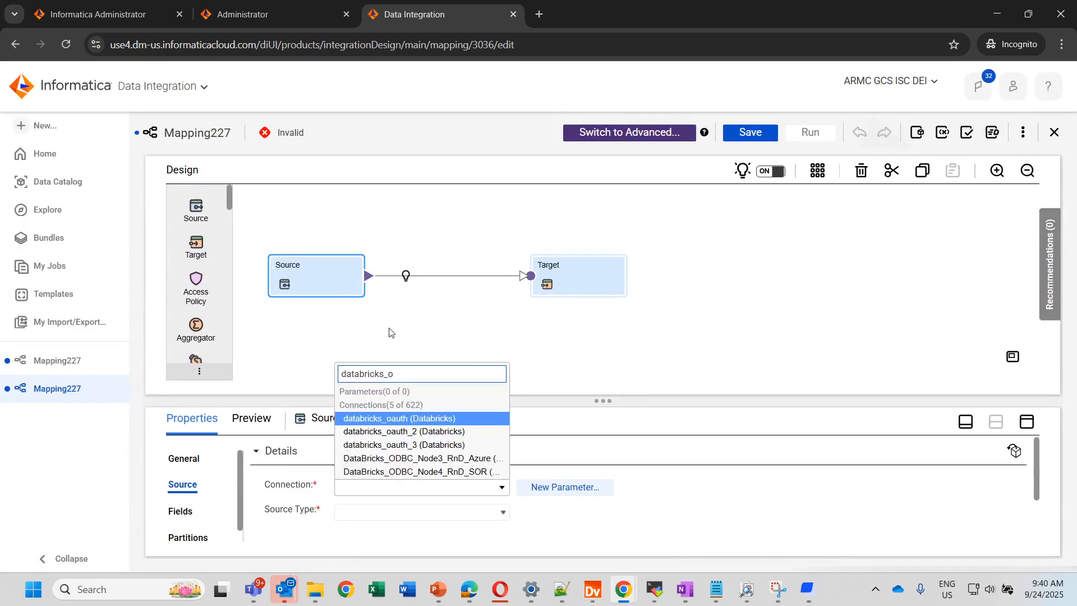
click(421, 444)
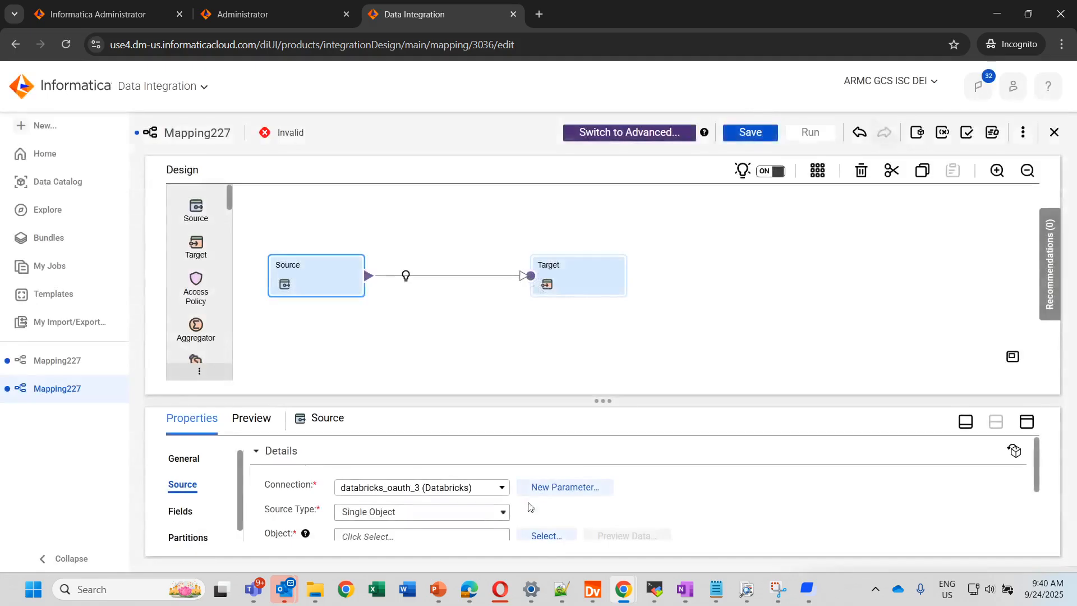
- Select the emp2 table from the ajay-test package as the source object and show the source's fields
click(552, 536)
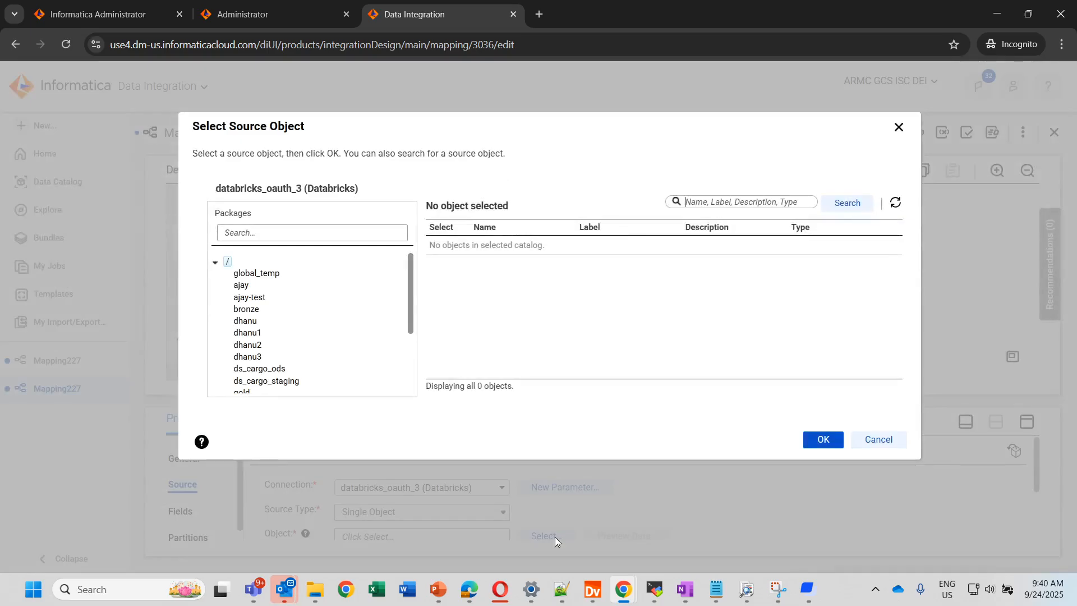
mouse_move(412, 318)
mouse_down()
mouse_move(409, 404)
mouse_move(410, 320)
mouse_up()
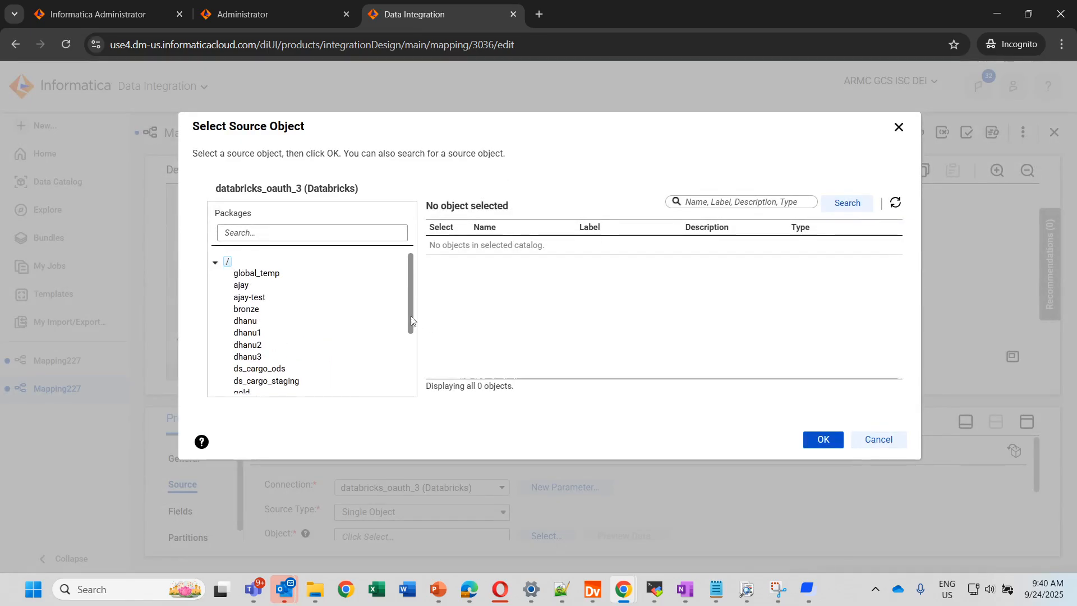
click(256, 297)
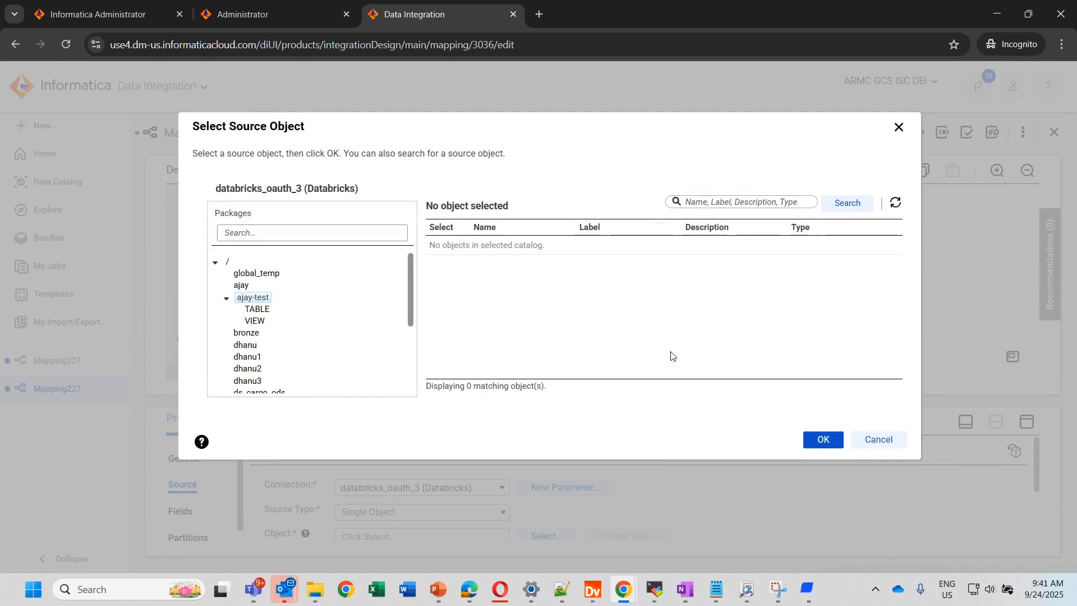
click(257, 310)
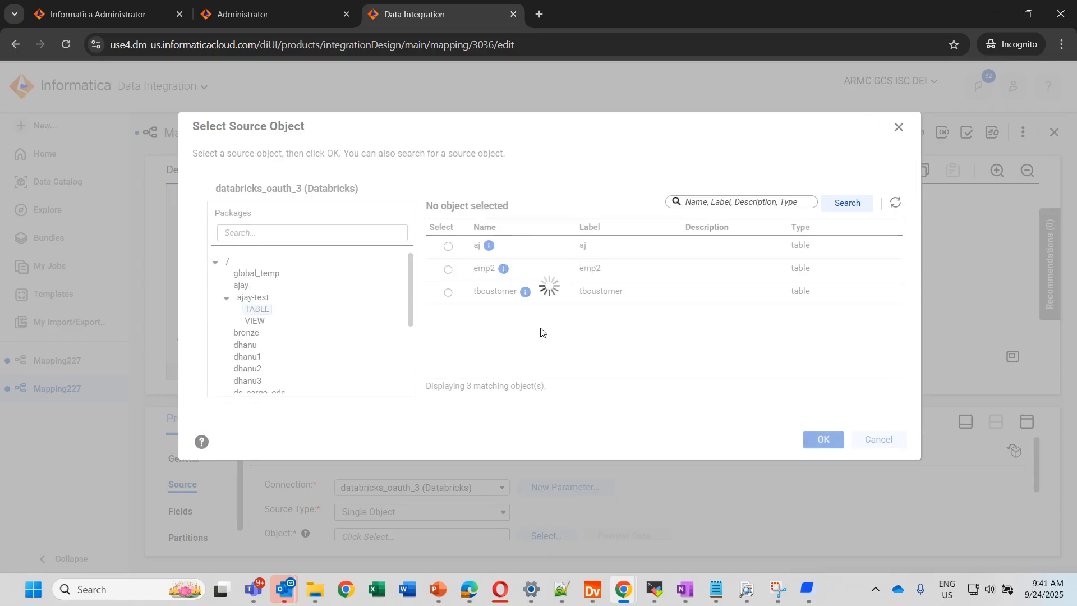
click(448, 269)
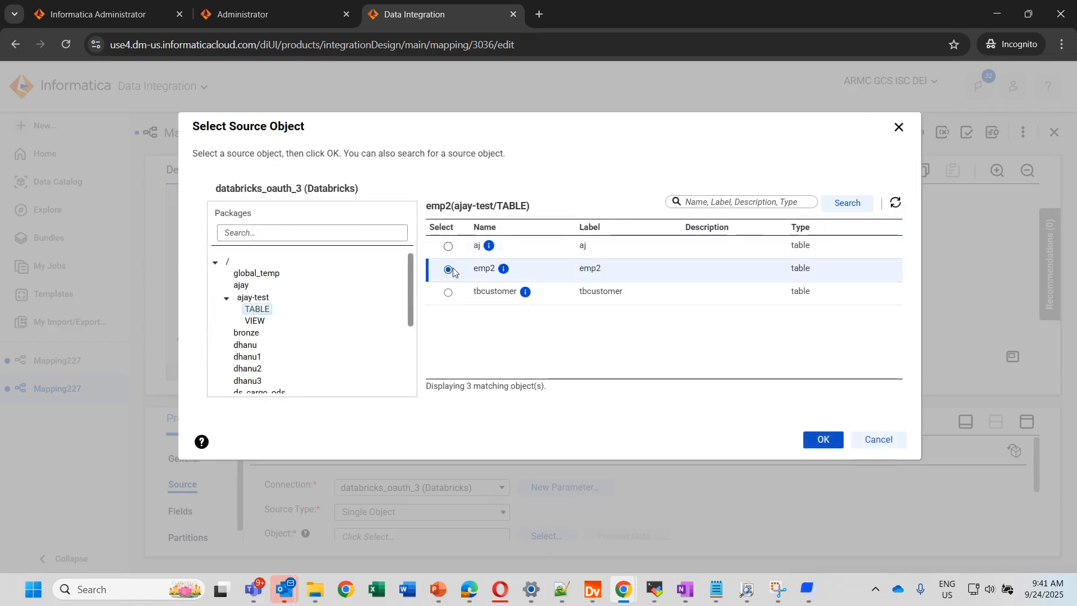
click(836, 440)
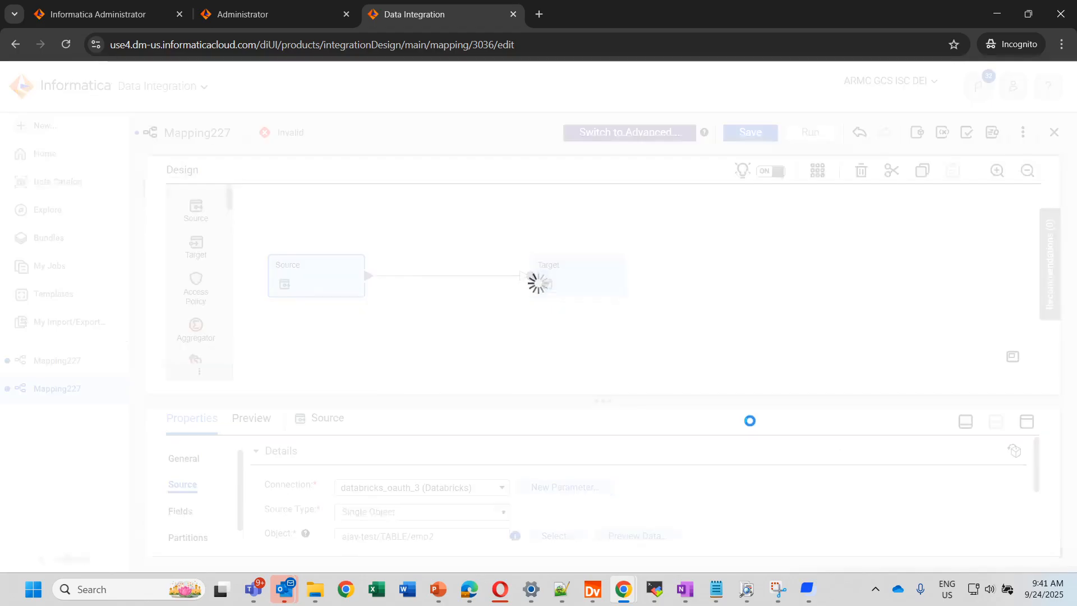
drag(703, 402, 703, 343)
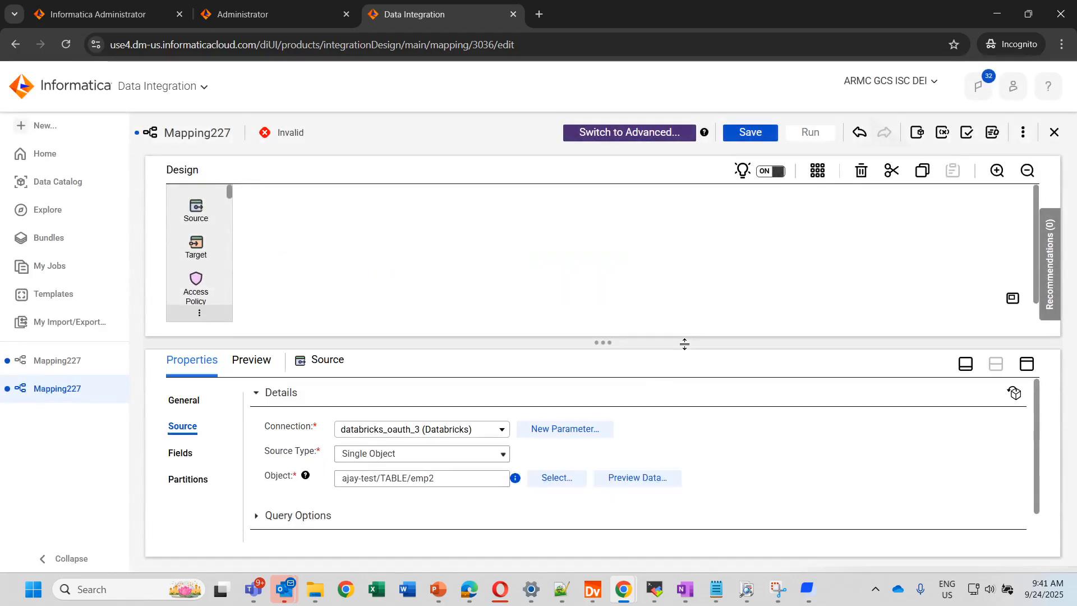
click(180, 453)
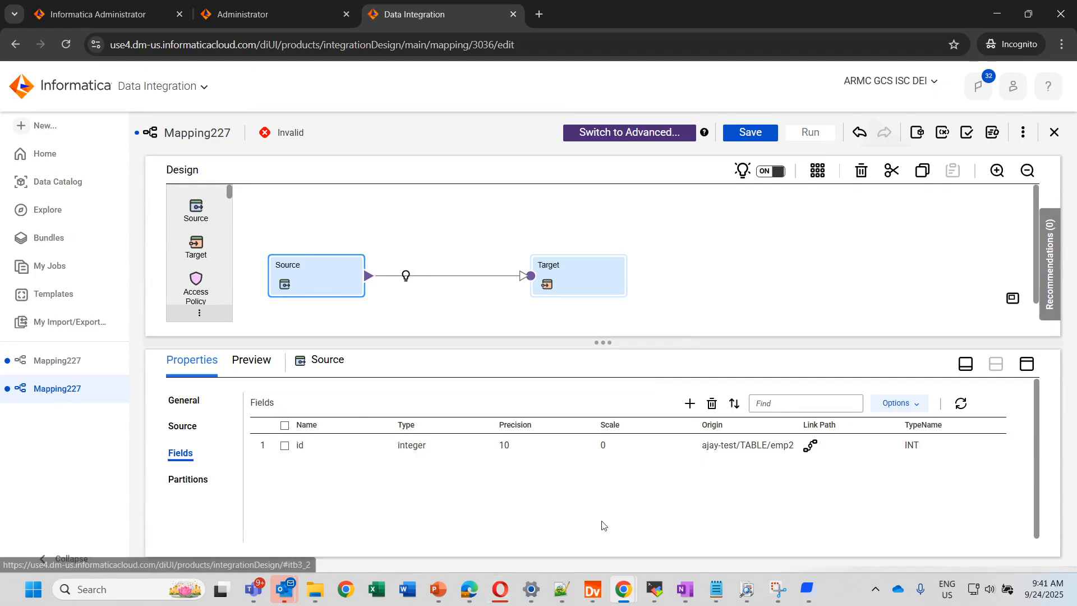
- Switch to Notepad++ and highlight the Databricks source authentication type message on line 75 of Mapping58_1.log
mouse_move(566, 600)
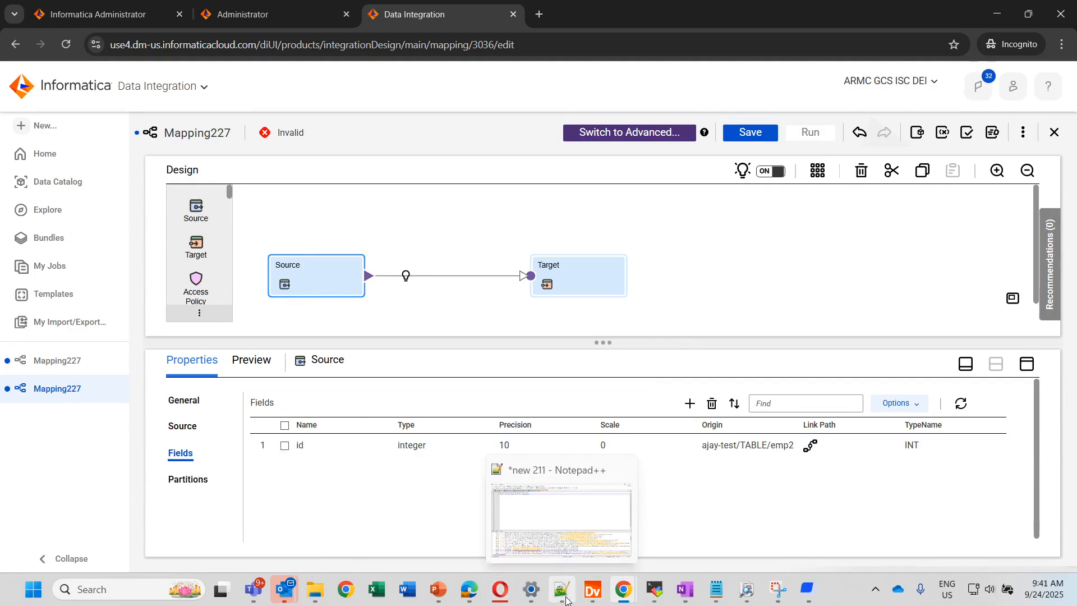
click(557, 523)
click(253, 62)
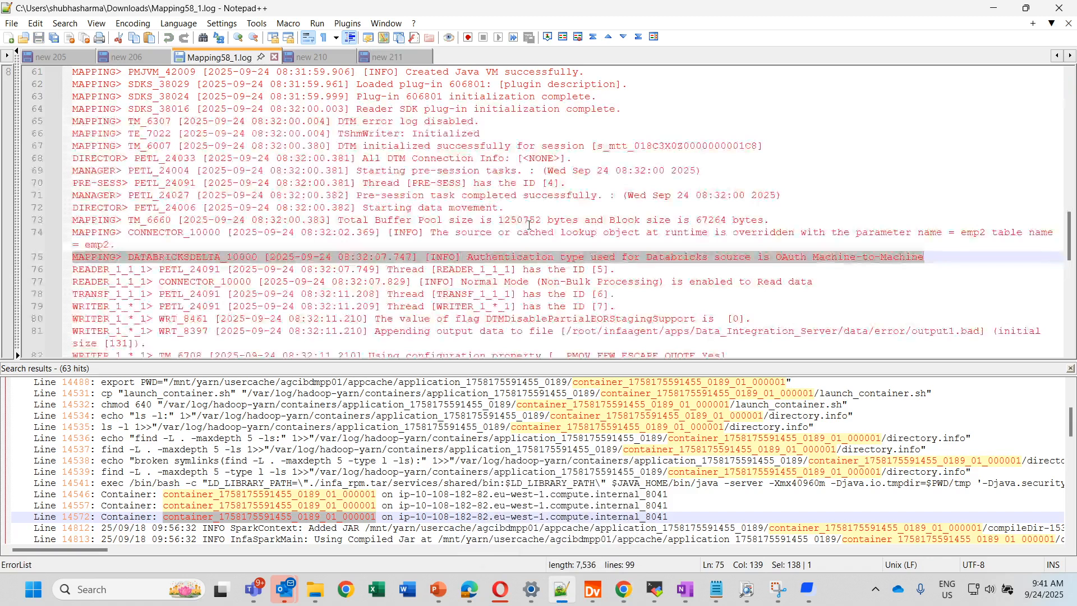
click(543, 247)
drag(456, 256, 930, 258)
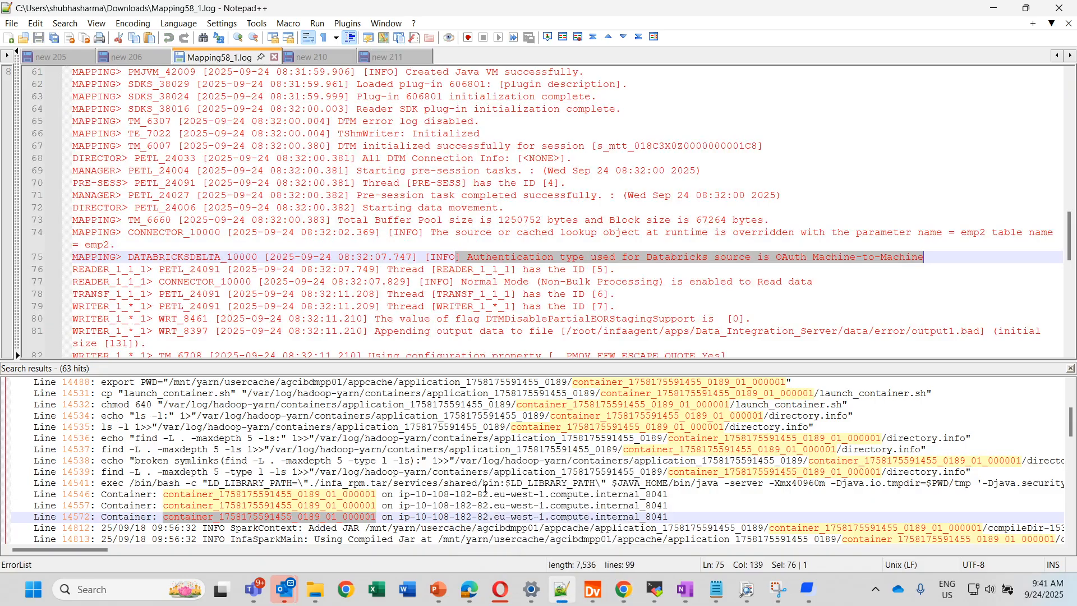
- Switch to the Databricks_OAUTH_AUTH presentation in PowerPoint and present from the DEMO slide through Troubleshooting to Best Practices
click(440, 589)
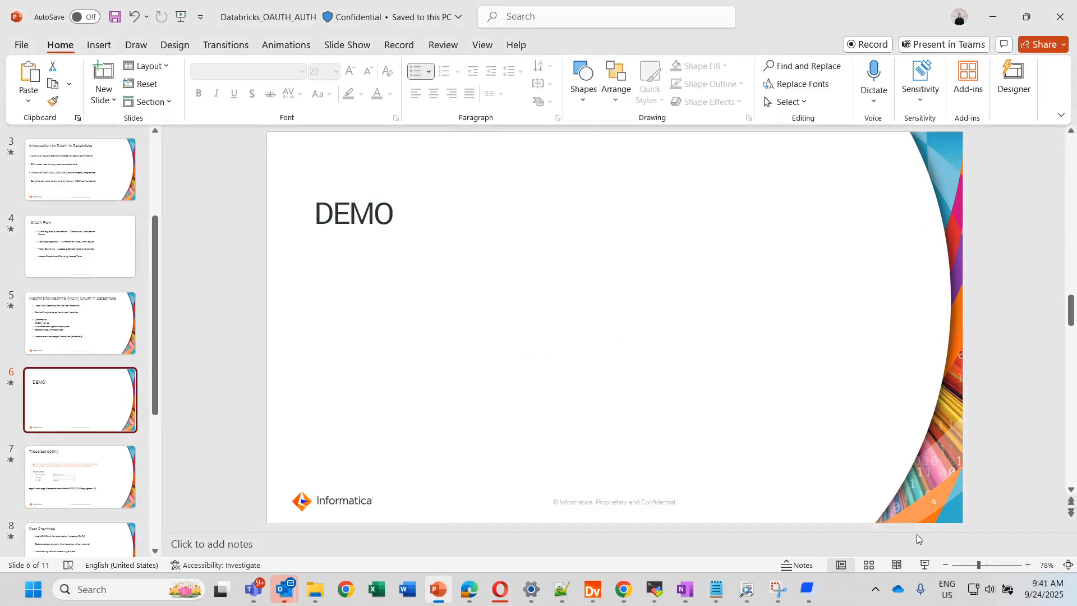
click(928, 568)
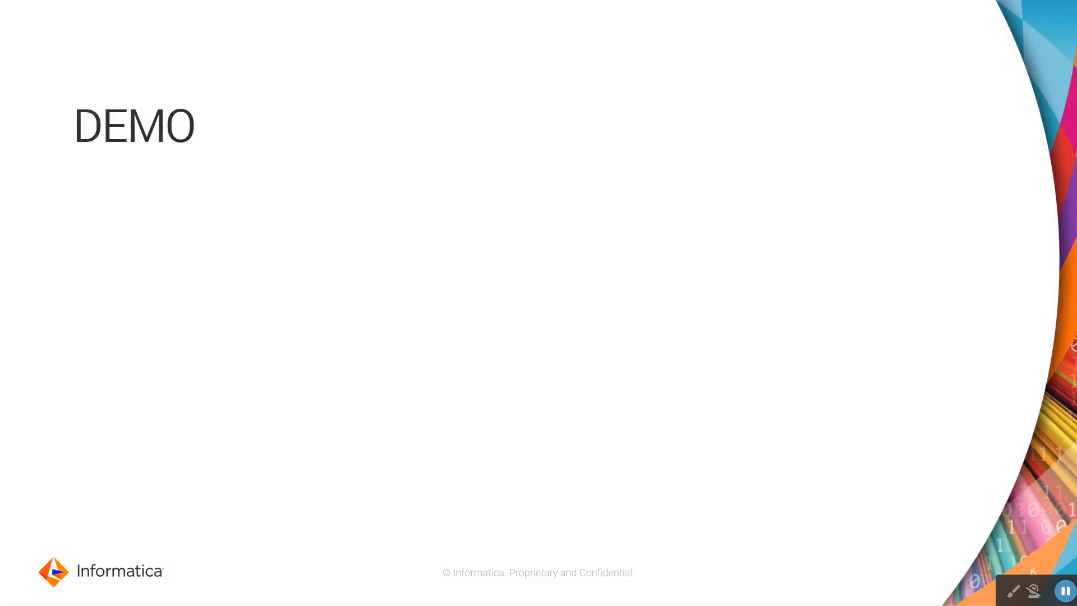
key(Right)
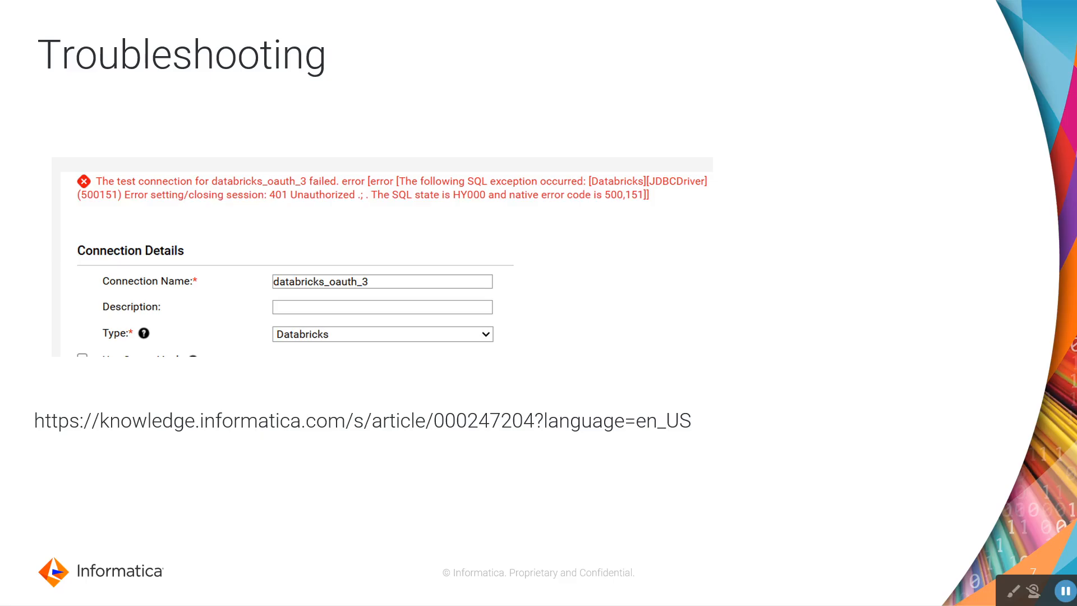
key(Right)
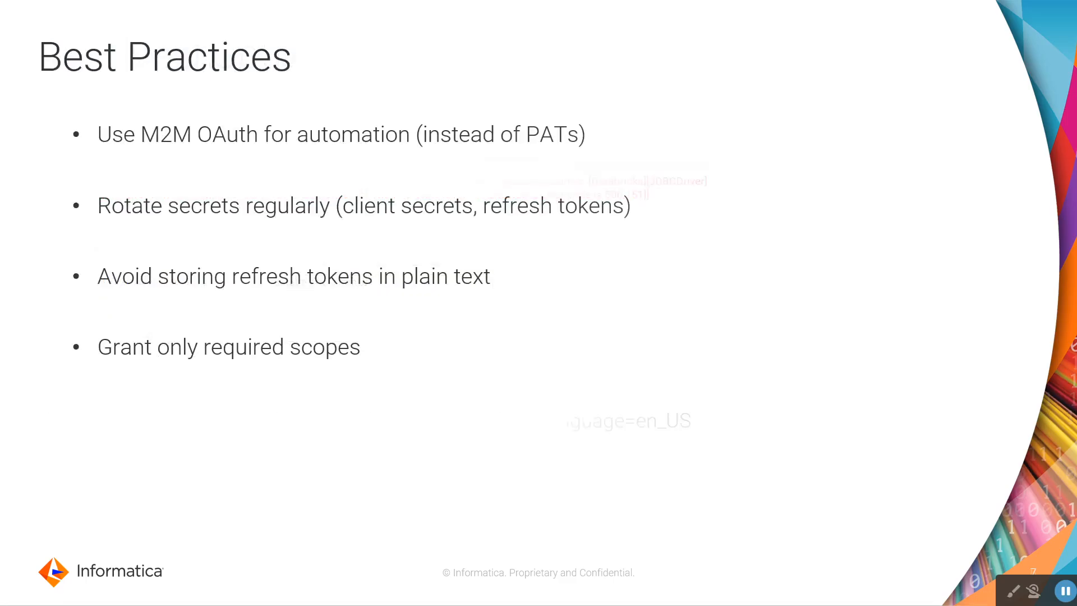